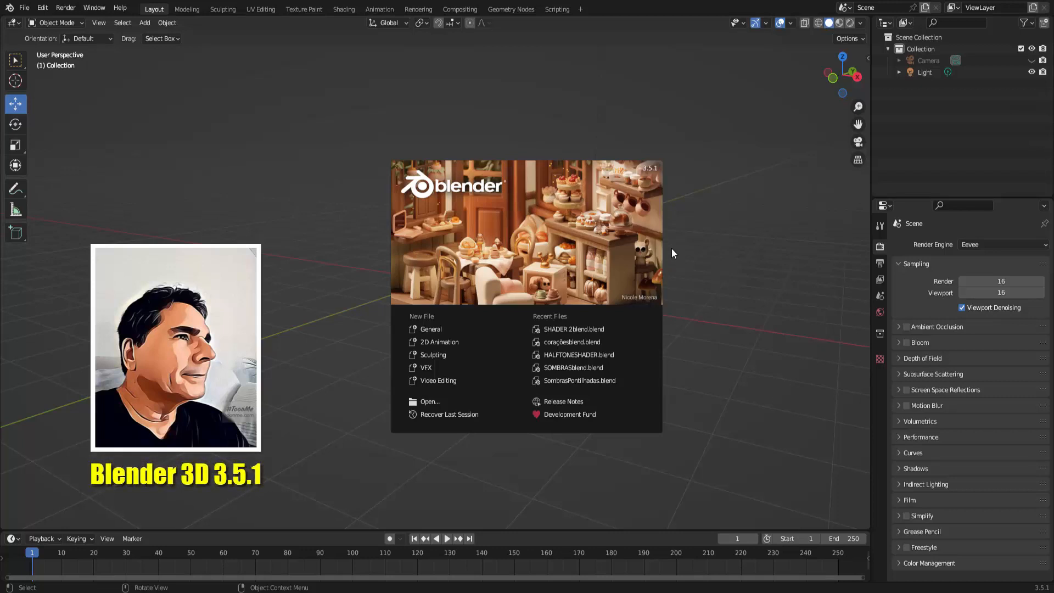
- Add a torus mesh at the centre of the empty scene
click(729, 274)
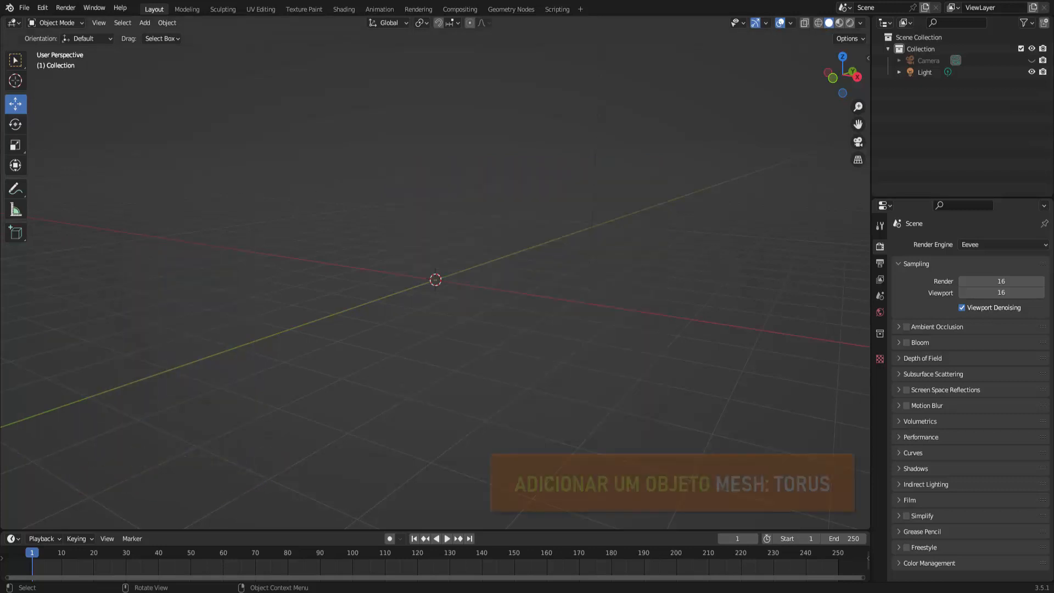
click(148, 24)
mouse_move(153, 33)
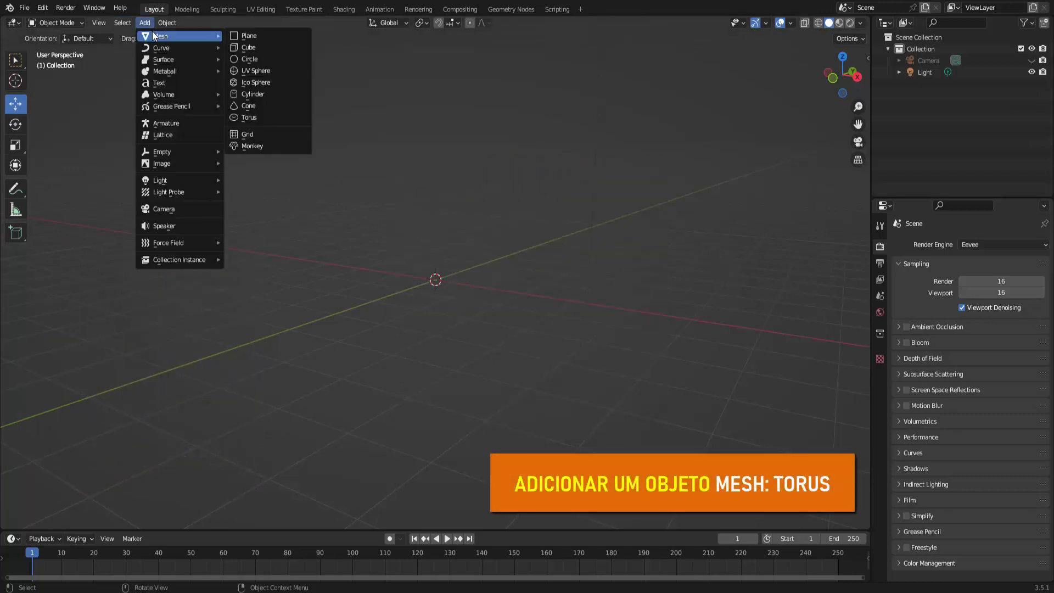
click(255, 117)
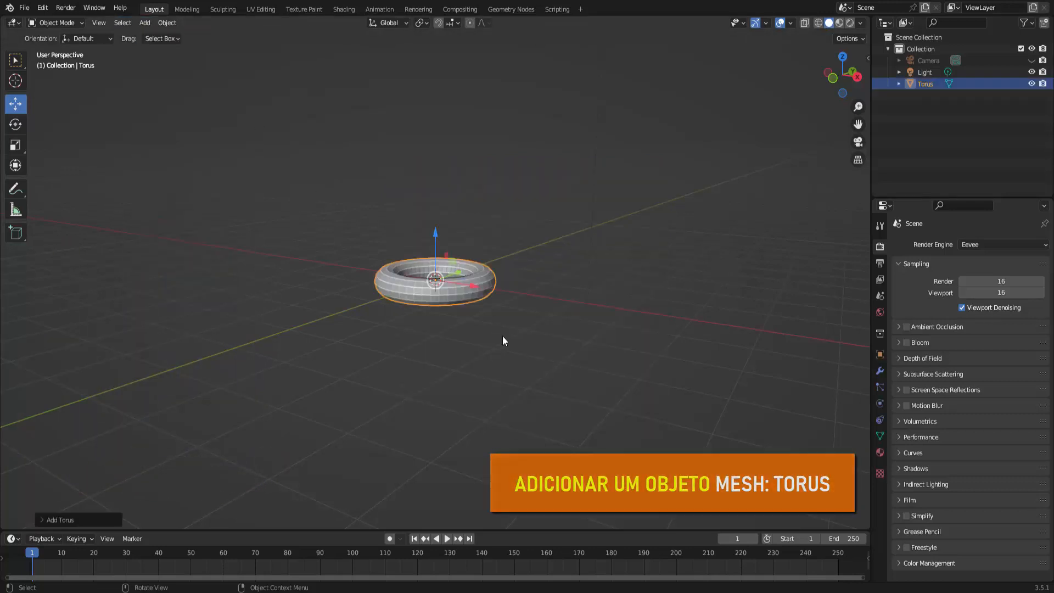
scroll(502, 337, up, 4)
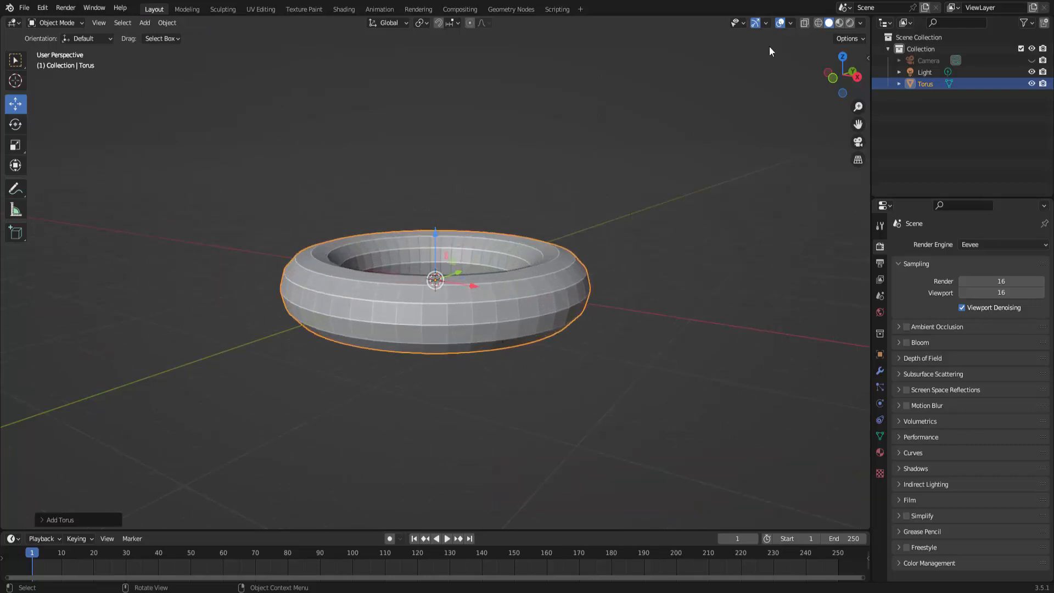
- From the front view, make the torus mesh taller in Edit Mode by scaling it along the Z axis
click(831, 78)
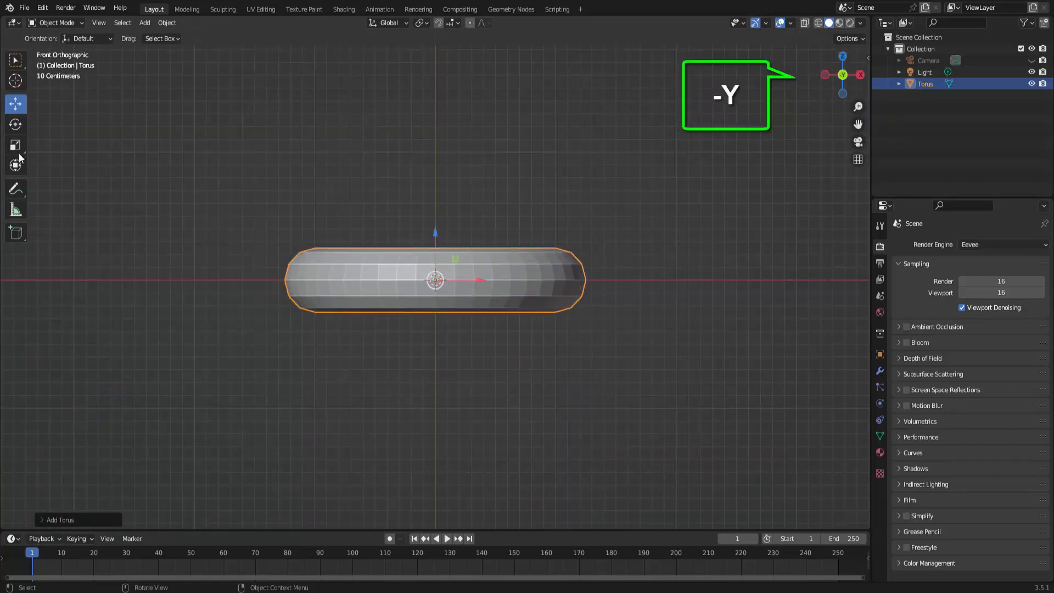
click(64, 24)
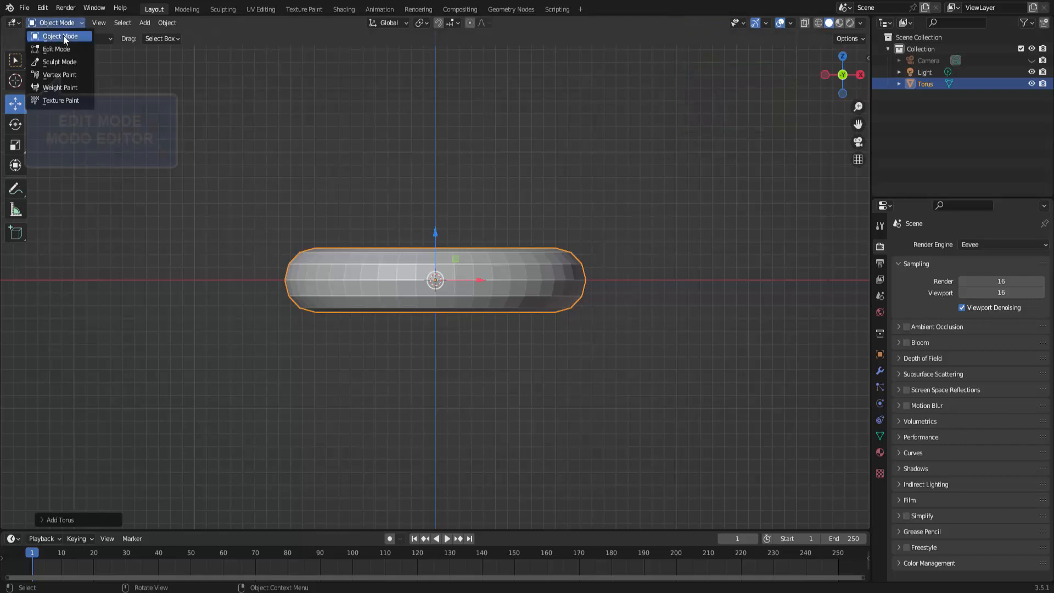
click(61, 51)
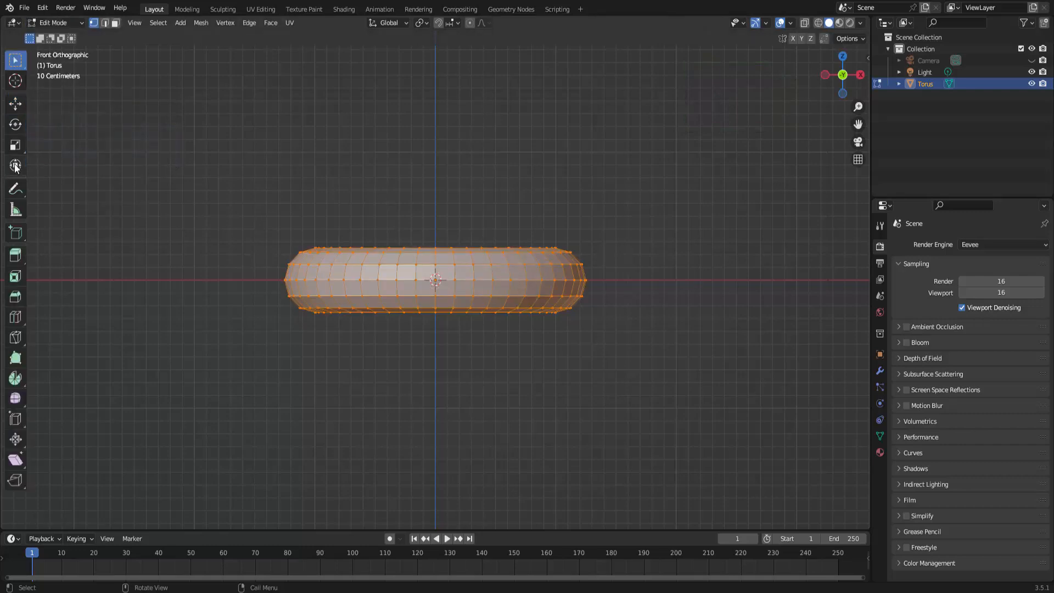
click(16, 145)
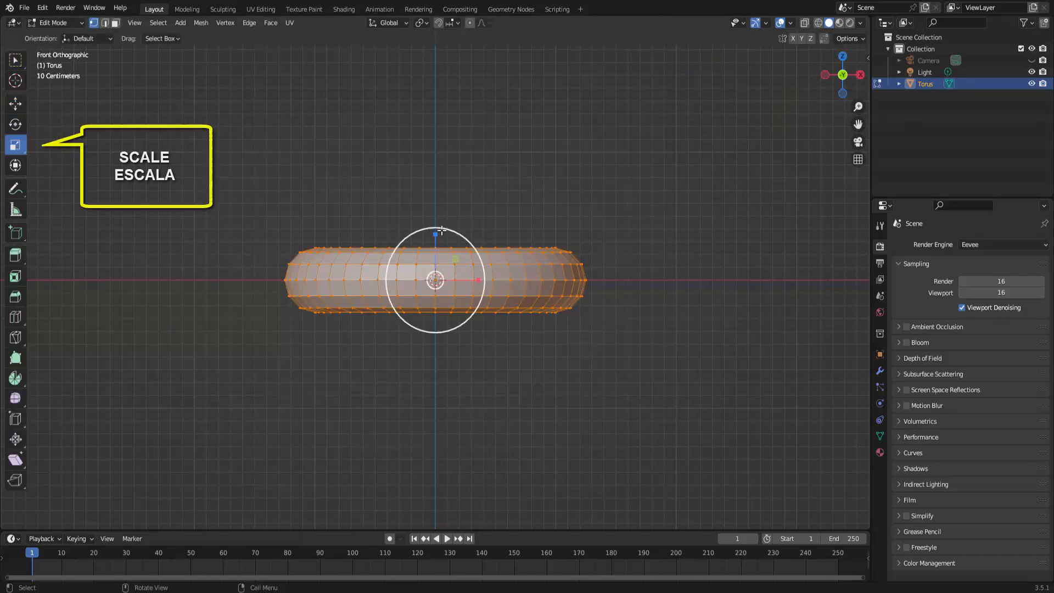
drag(439, 232, 444, 186)
click(532, 176)
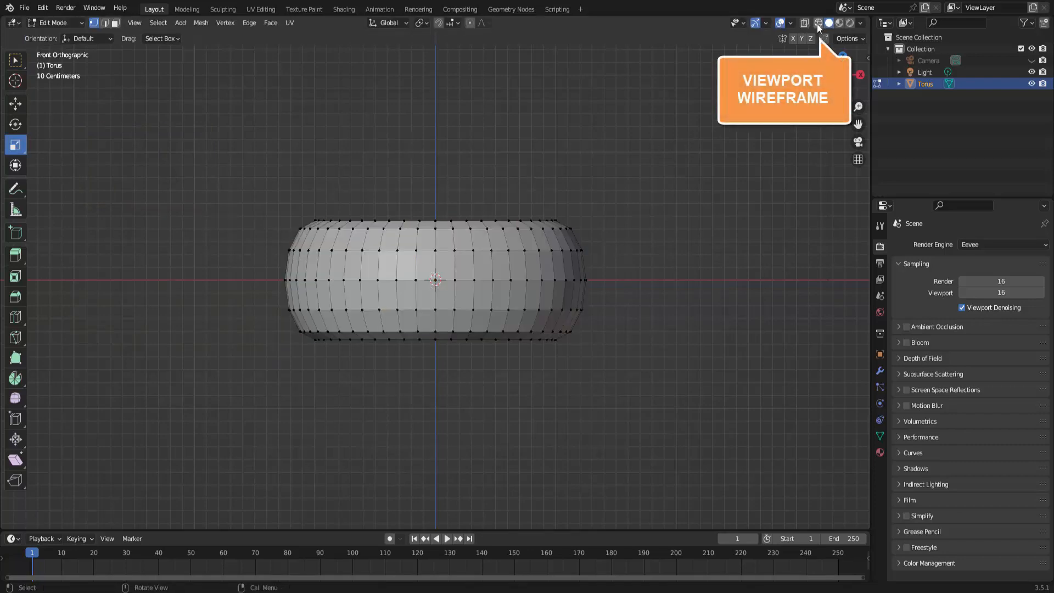
- Select the upper faces of the torus in wireframe display and duplicate them in place
key(shift+z)
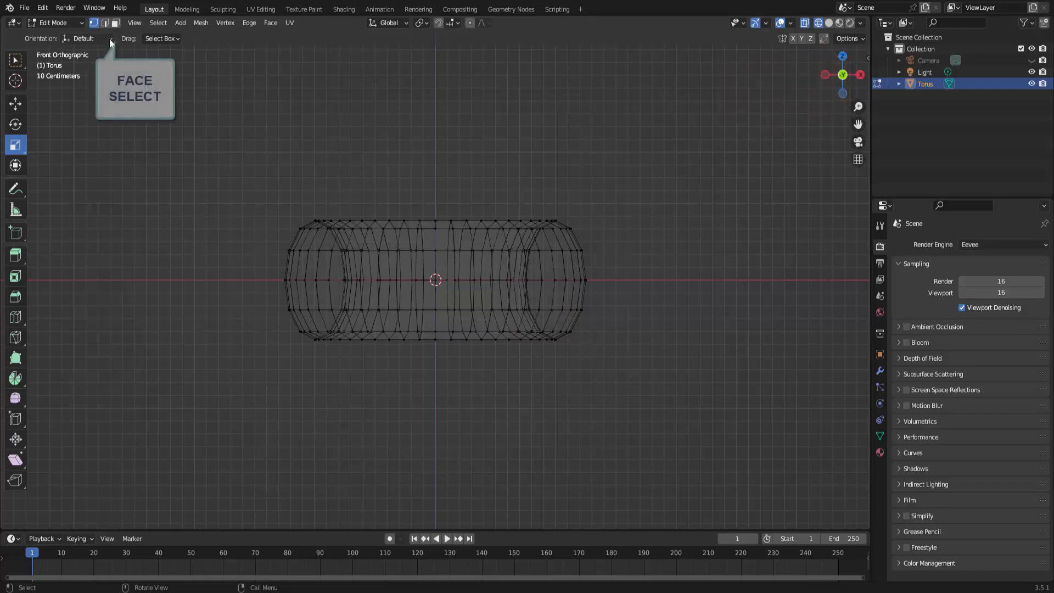
click(115, 23)
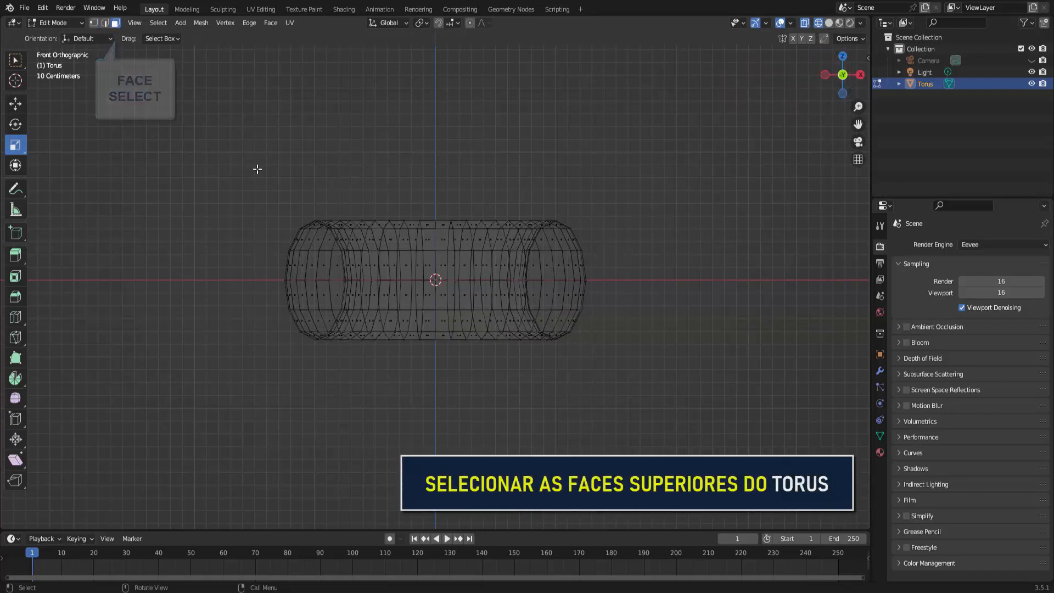
drag(260, 182, 621, 241)
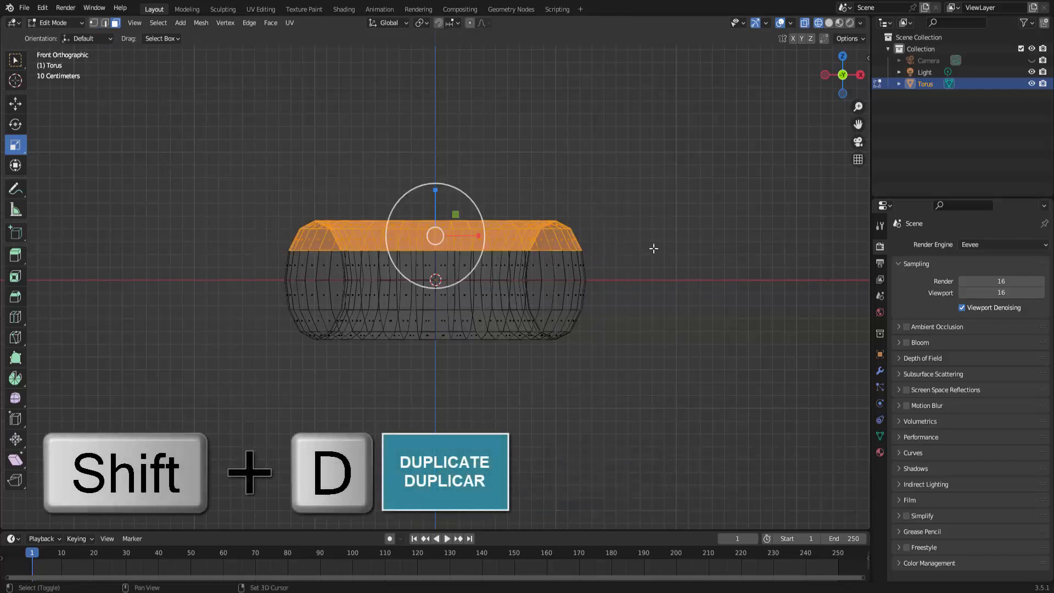
key(shift+d)
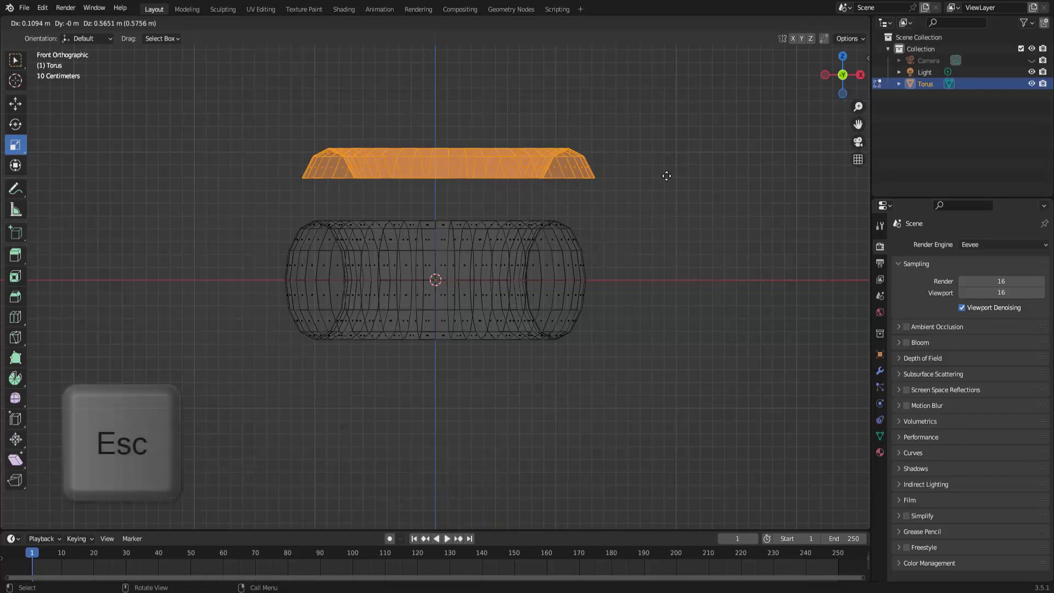
key(Escape)
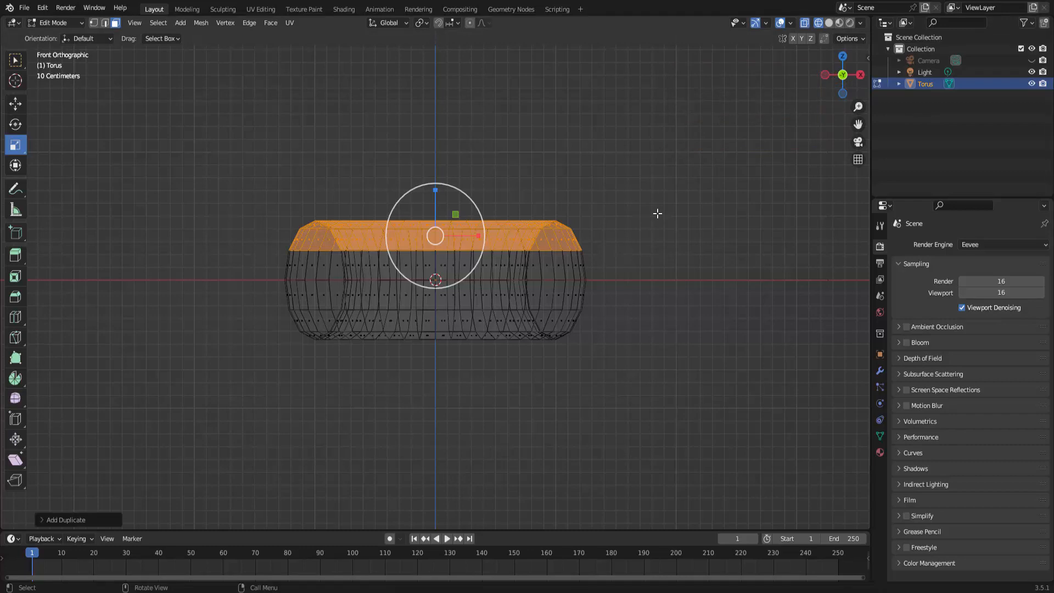
- Randomize the vertices of the duplicated upper faces and apply Smooth Vertices to them
click(93, 23)
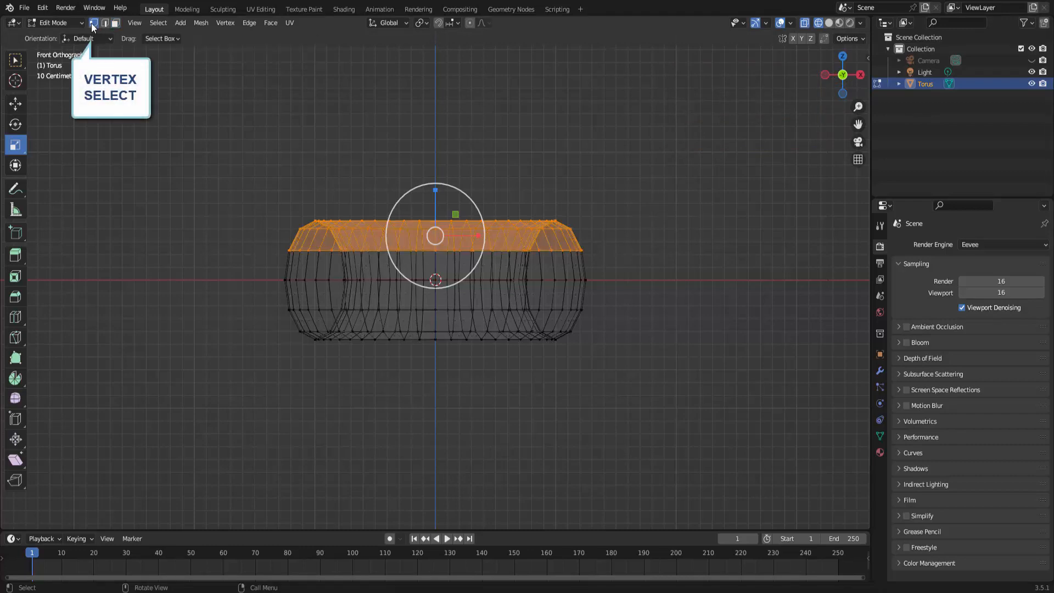
right_click(743, 237)
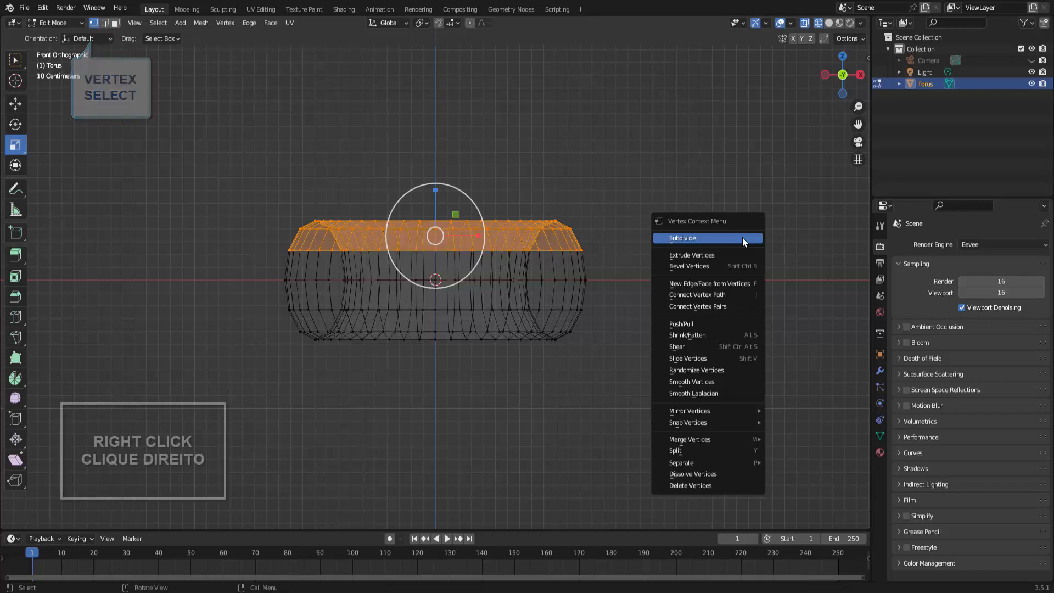
click(718, 371)
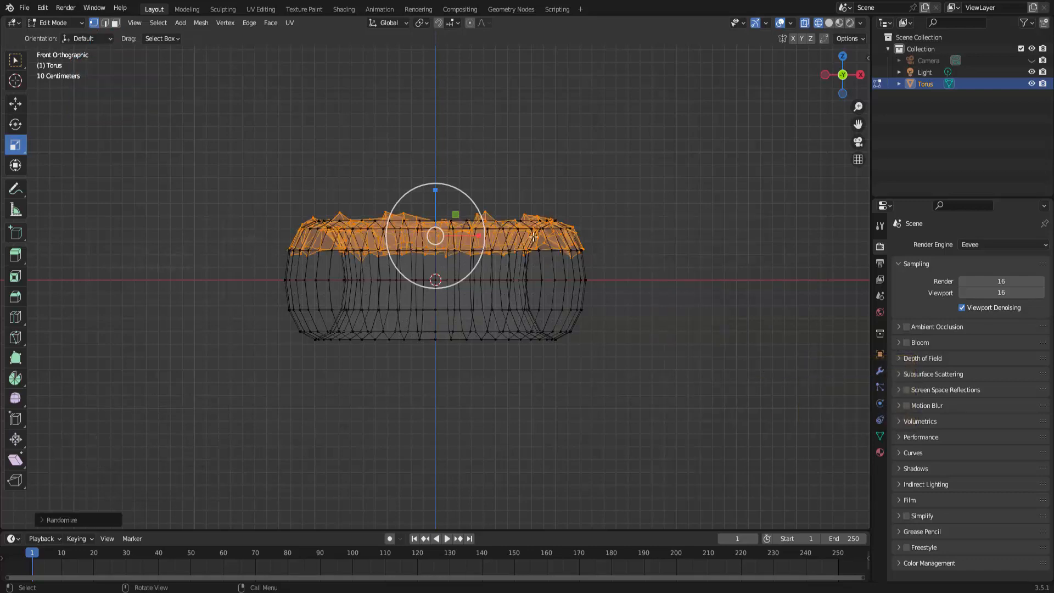
right_click(735, 225)
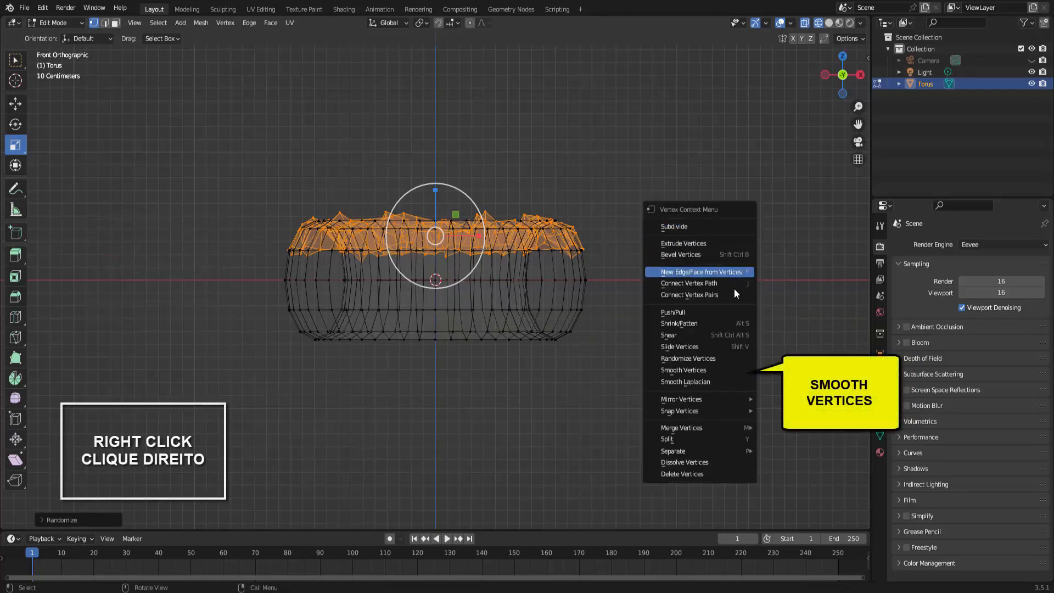
click(702, 370)
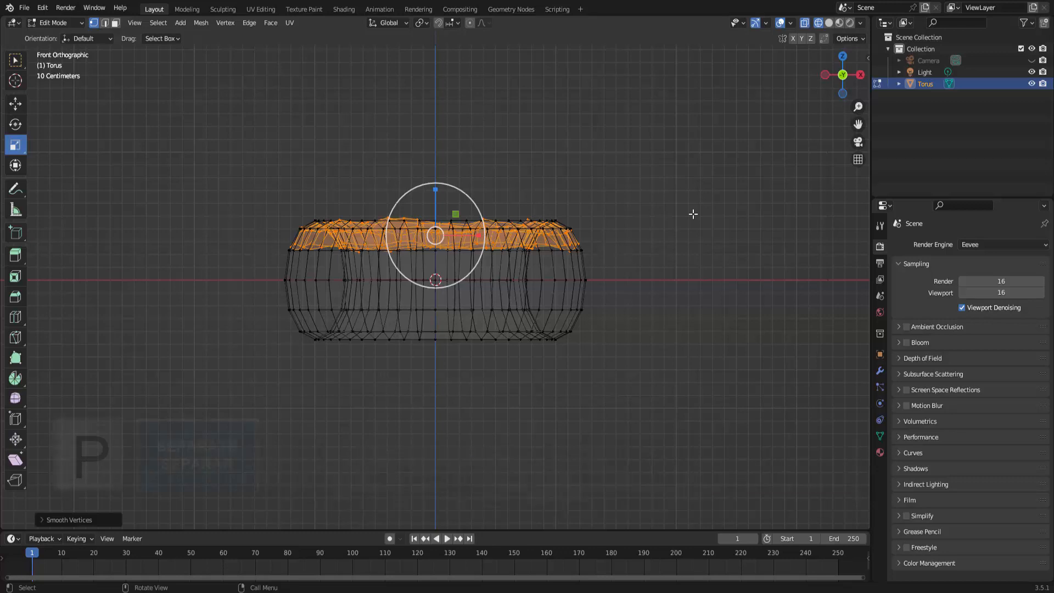
- Separate the selected upper faces into their own object and rename it COBERTURA
key(p)
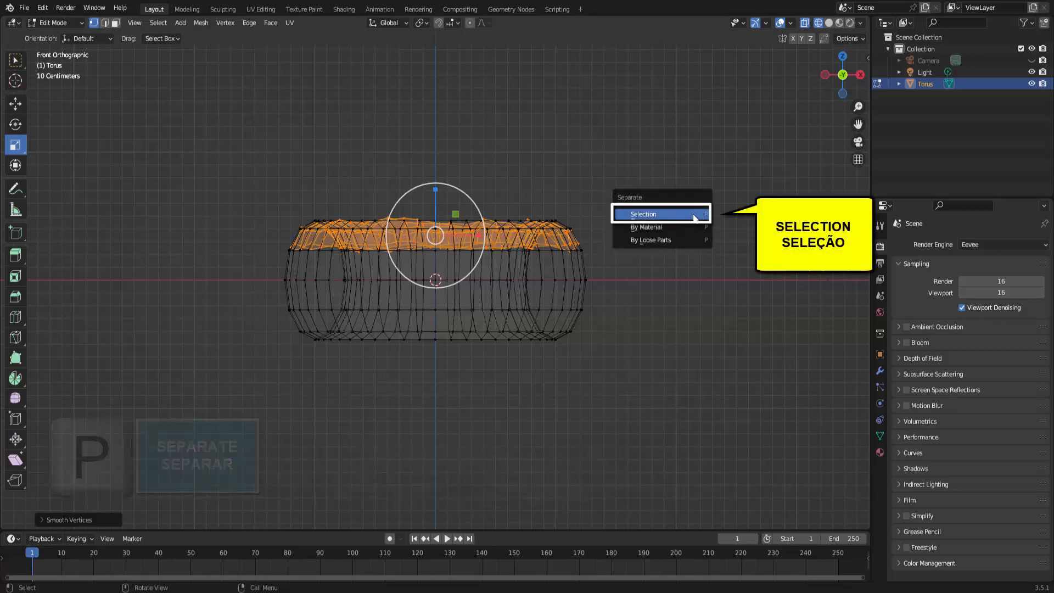
click(687, 213)
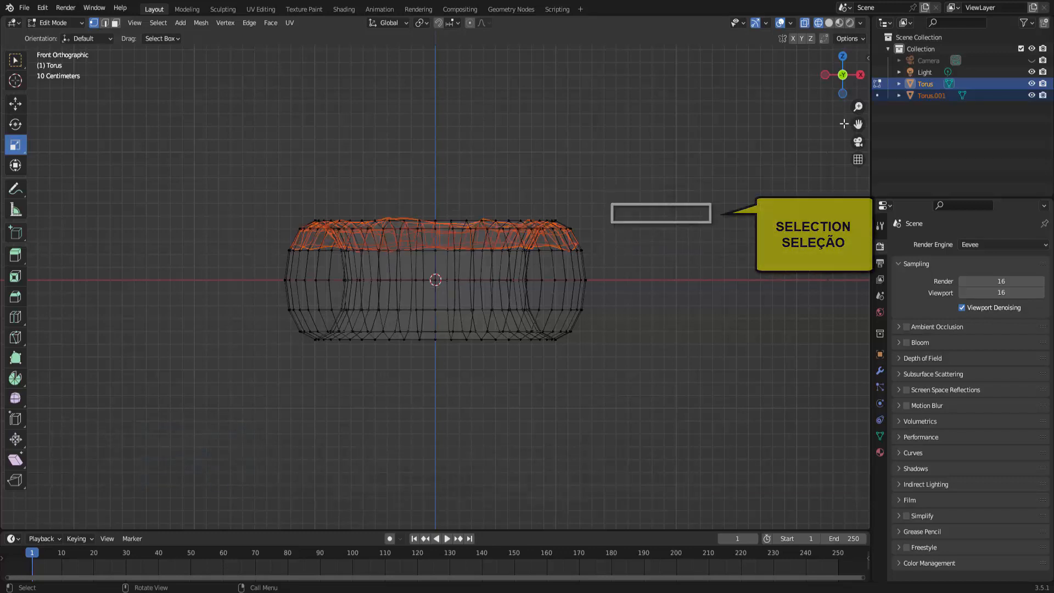
double_click(923, 96)
text(CO)
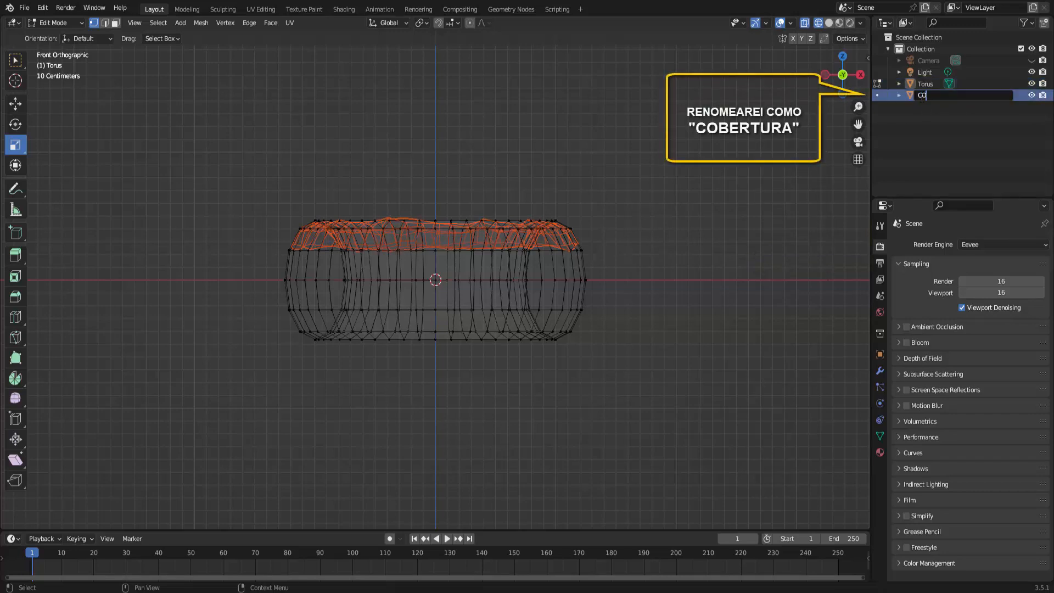
text(BERTURA)
key(Return)
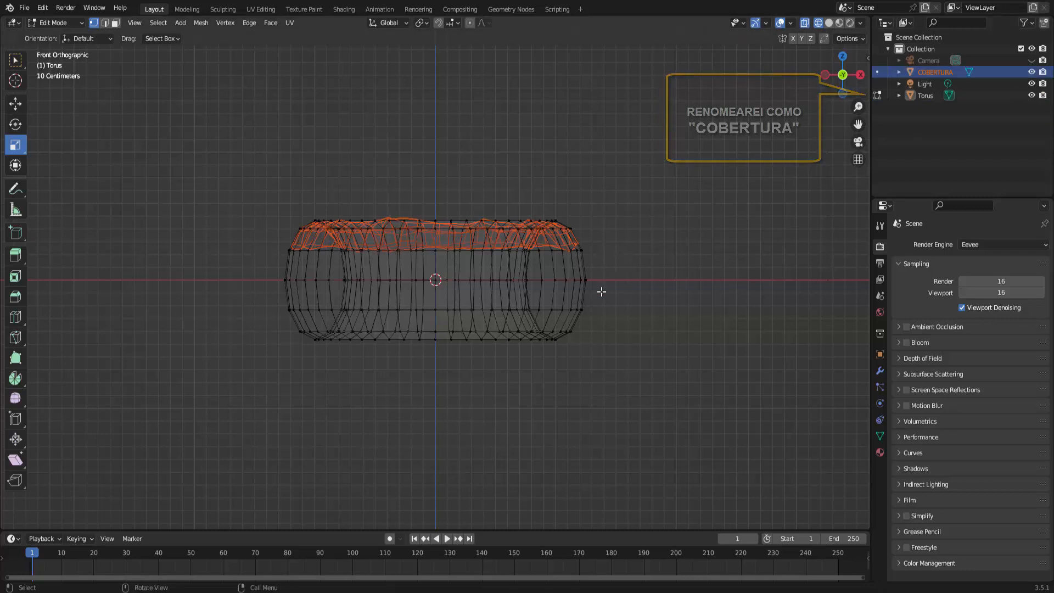
- Select all of the remaining torus mesh and rename its object DONUT
key(a)
key(a)
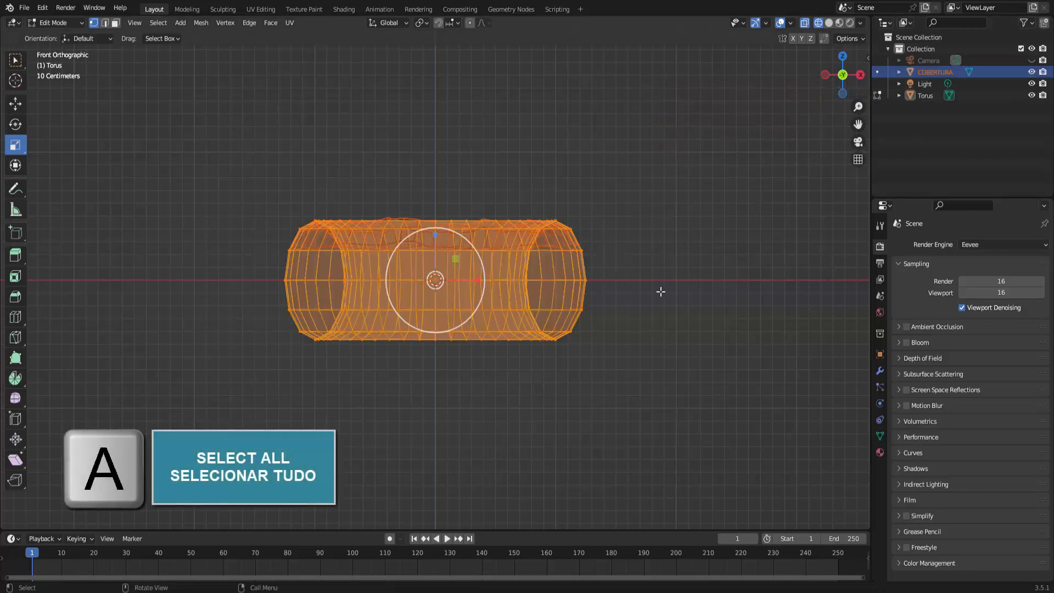
double_click(924, 97)
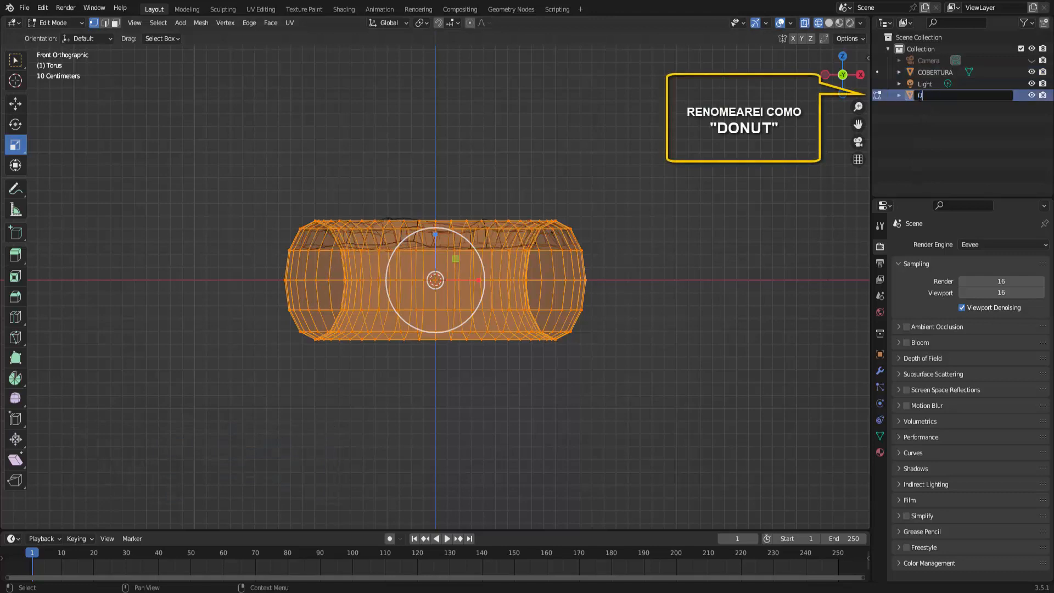
text(DONUT)
key(Return)
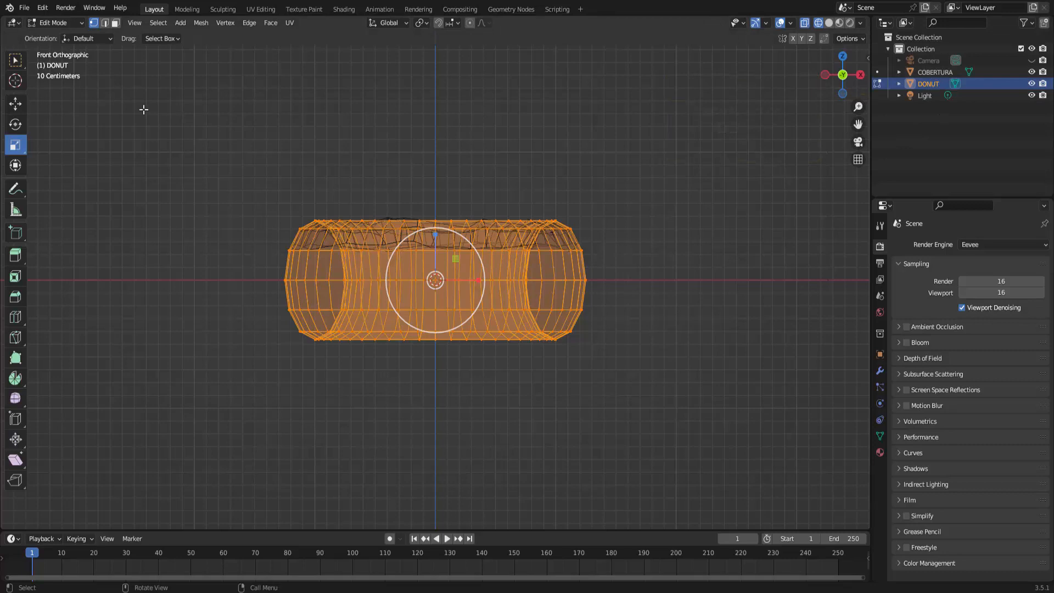
- Return to solid display and Object Mode, and hide the DONUT object
click(829, 23)
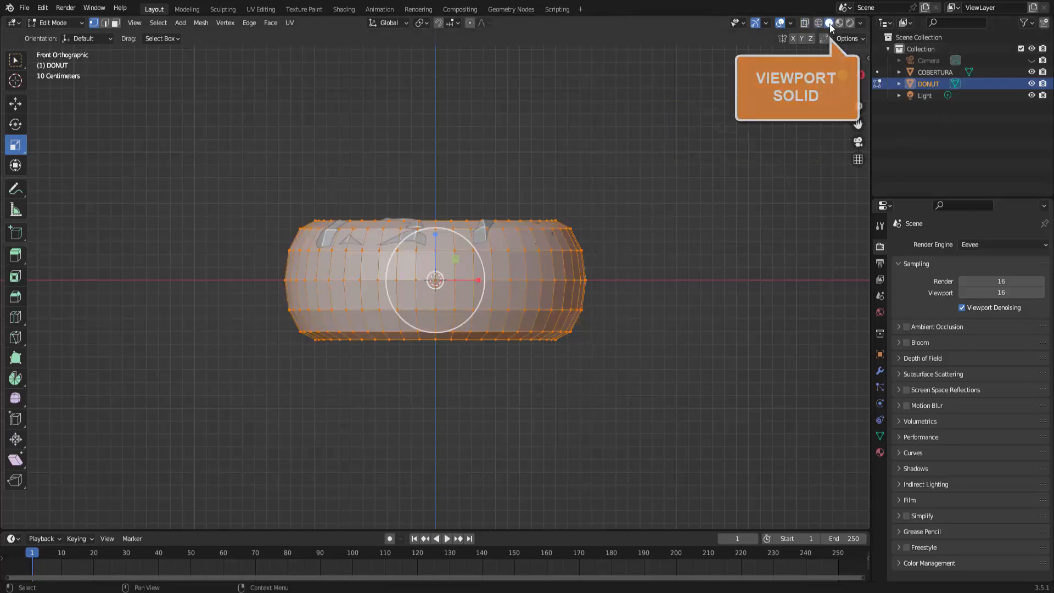
click(54, 23)
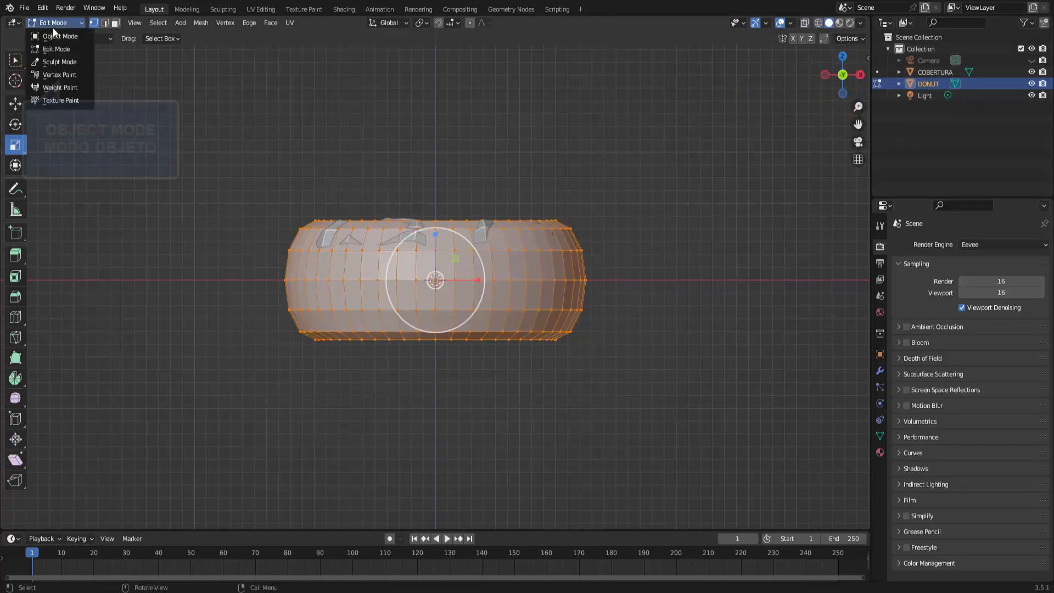
click(72, 36)
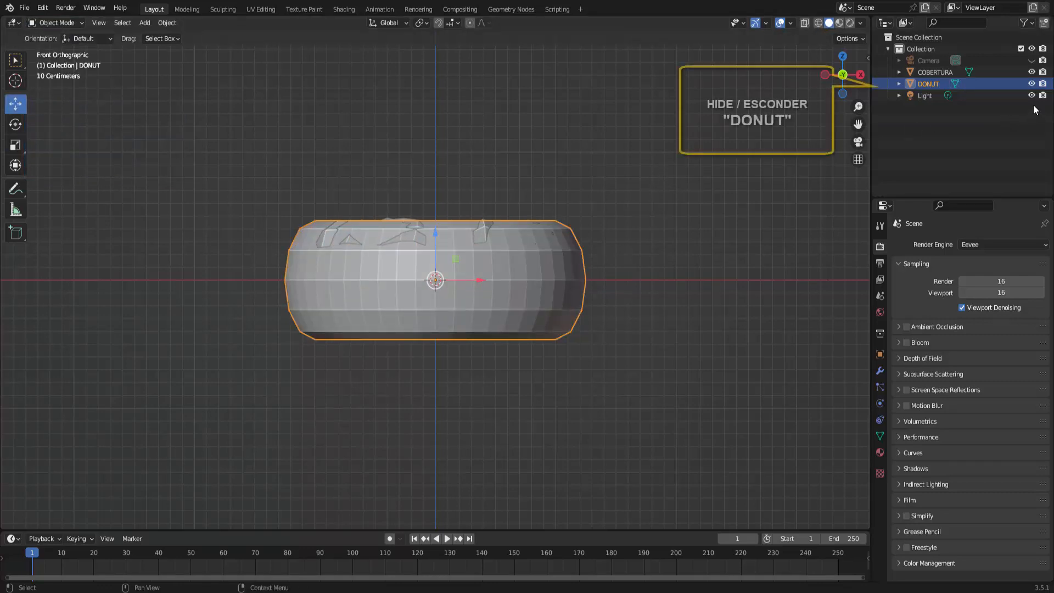
click(1032, 83)
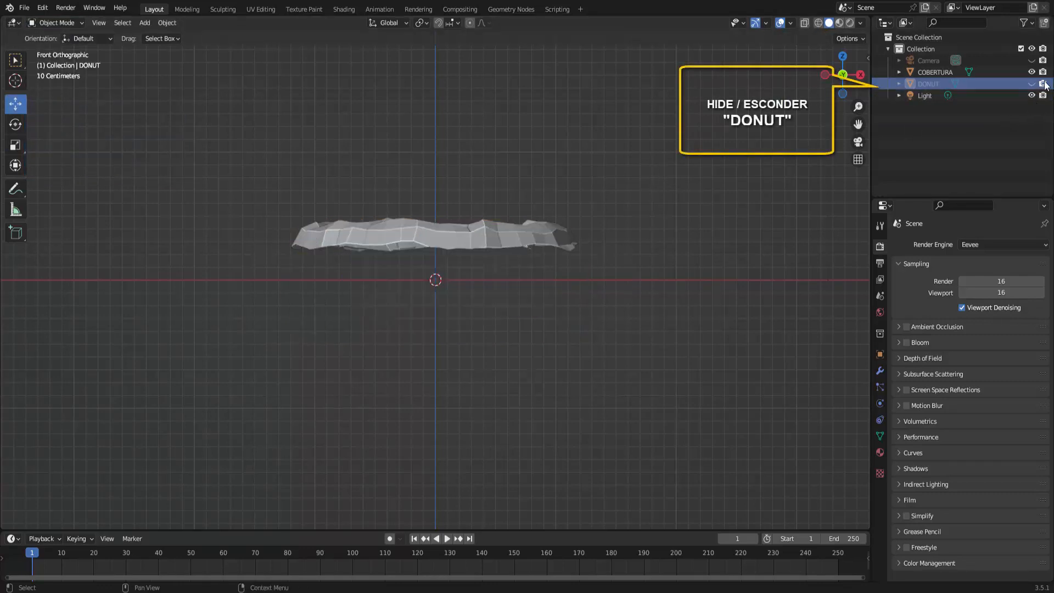
middle_drag(530, 287, 521, 320)
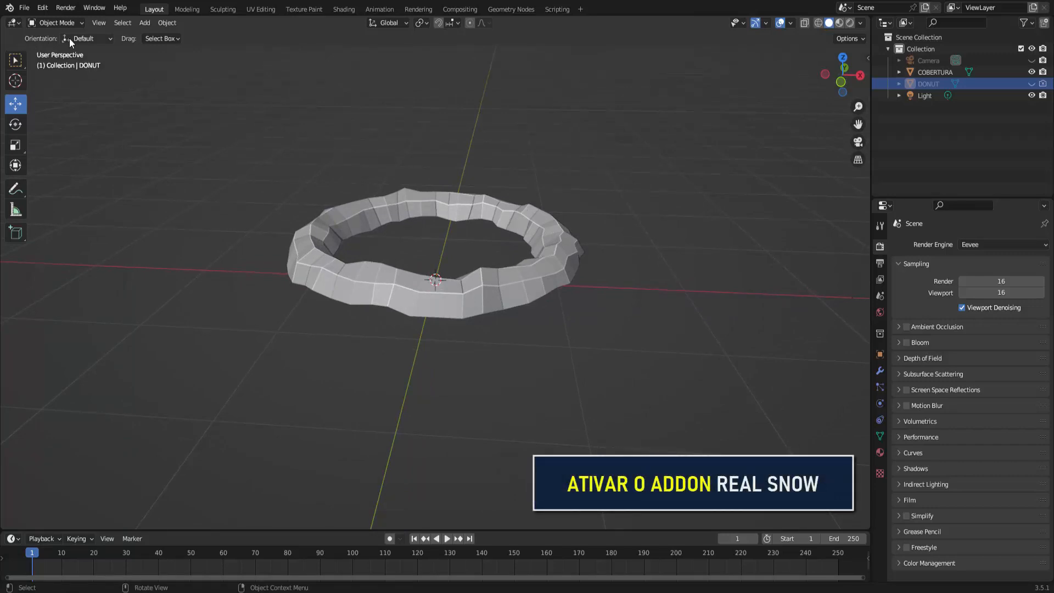
- Search the add-ons in the preferences for SNOW and enable the Real Snow add-on
click(43, 8)
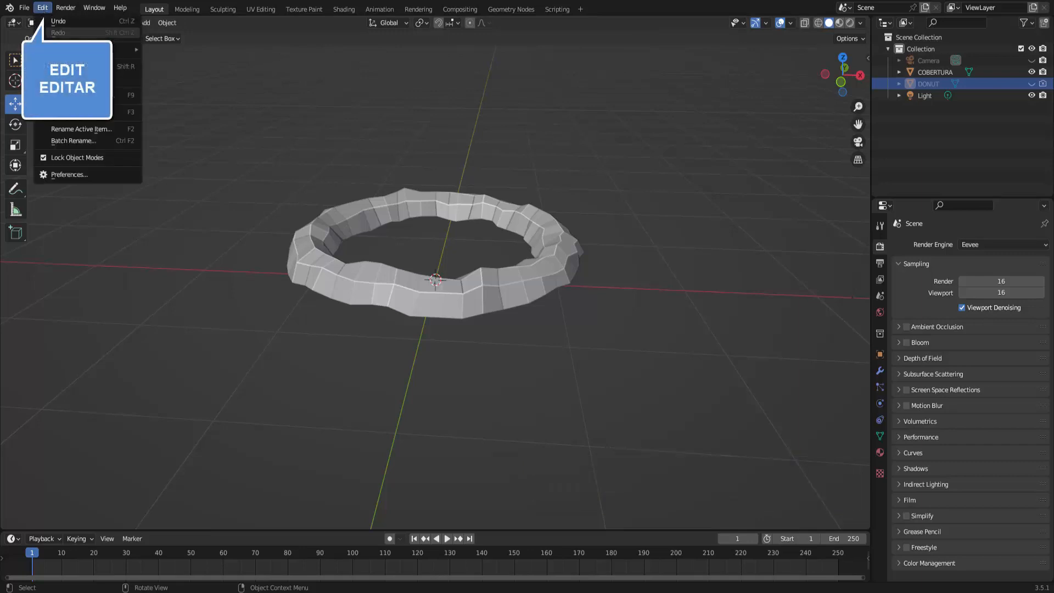
click(109, 175)
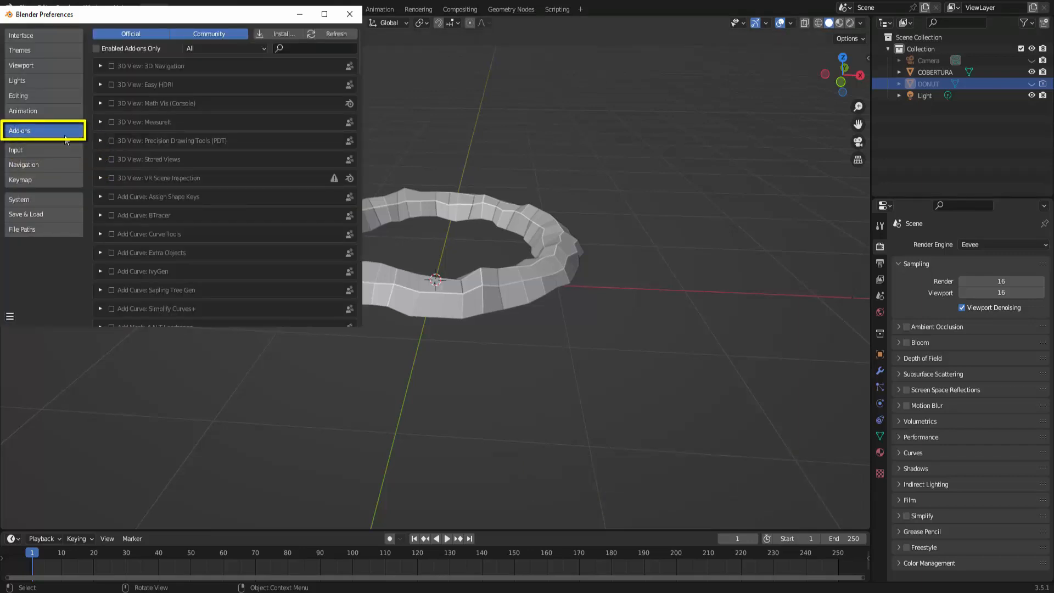
click(294, 48)
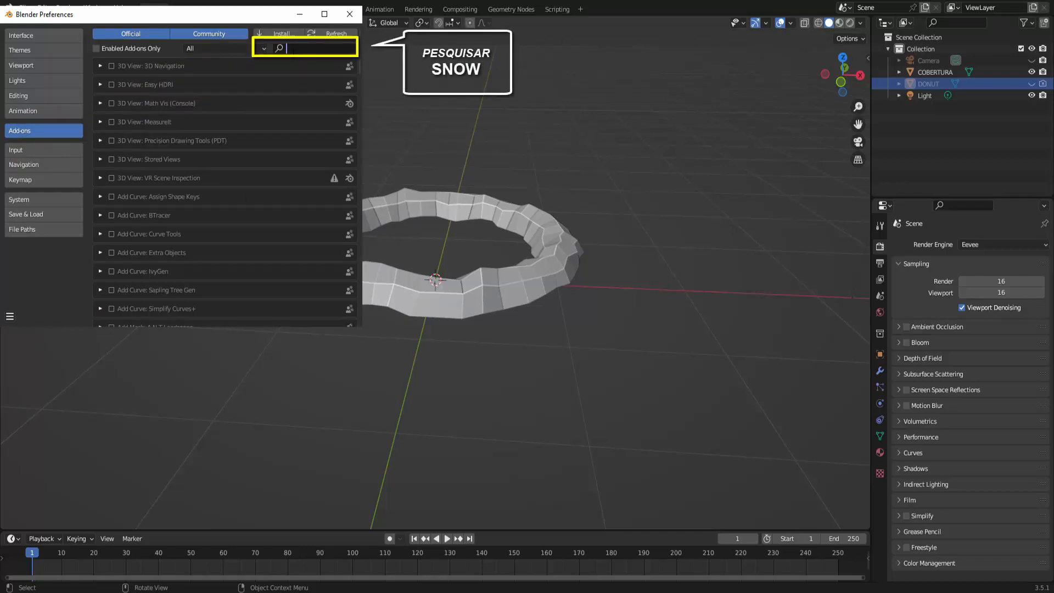
text(SNOW)
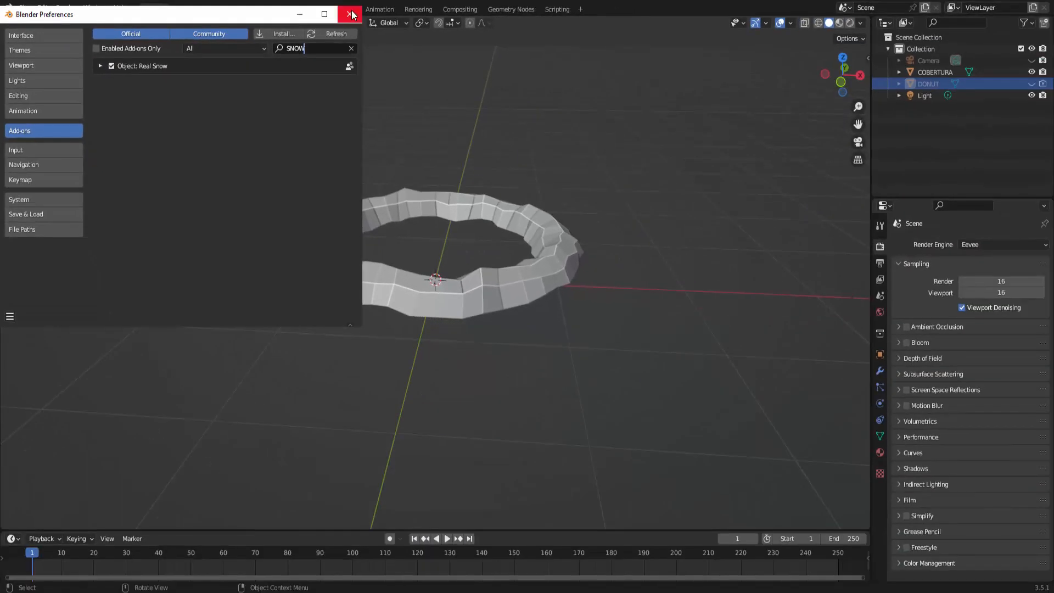
- Close the preferences and add snow to the COBERTURA object with the Real Snow add-on
click(647, 26)
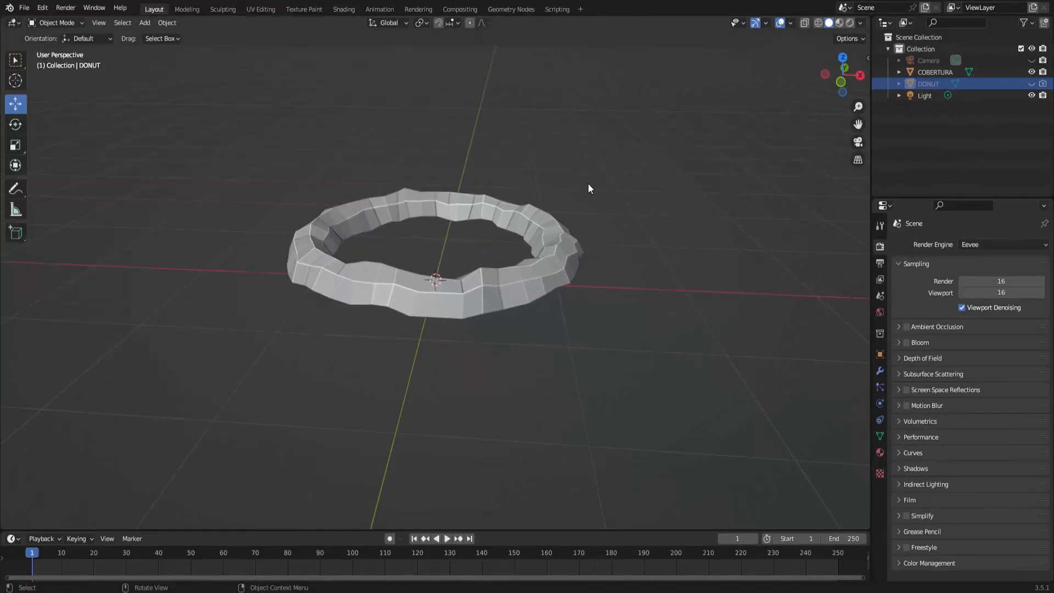
click(549, 214)
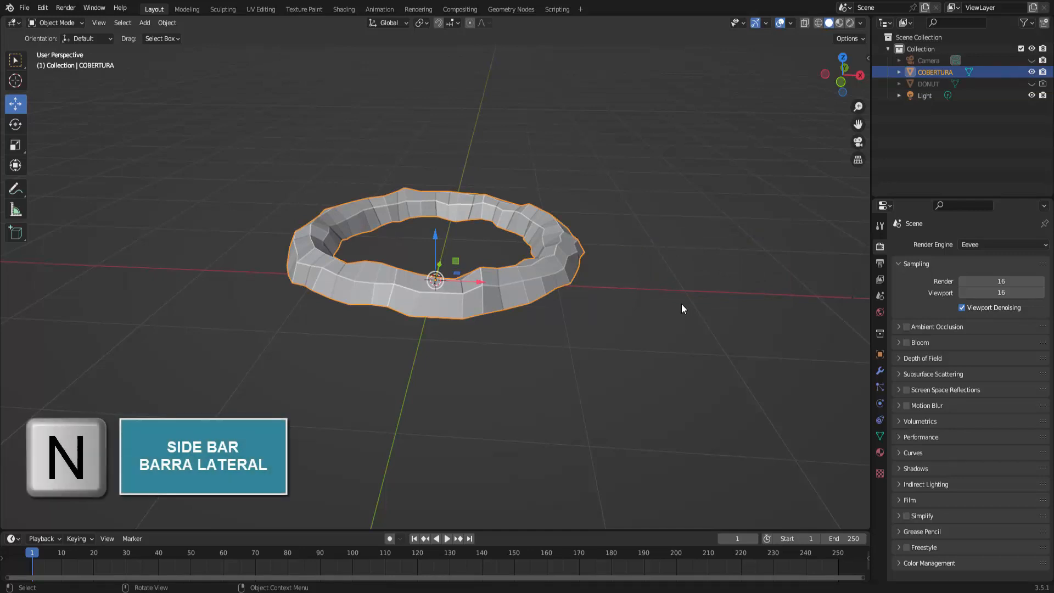
key(n)
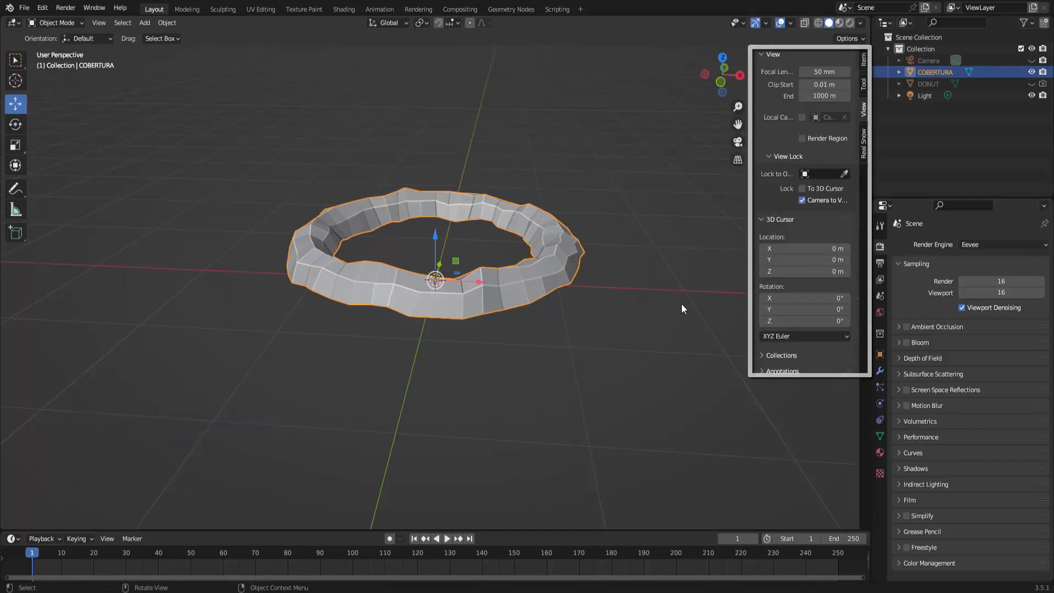
click(865, 154)
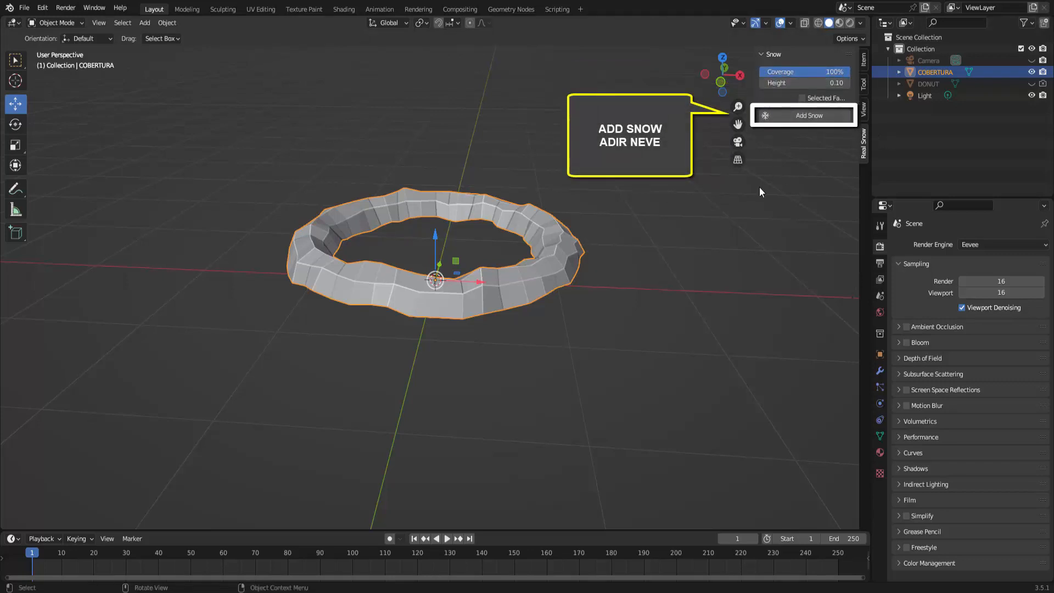
click(813, 115)
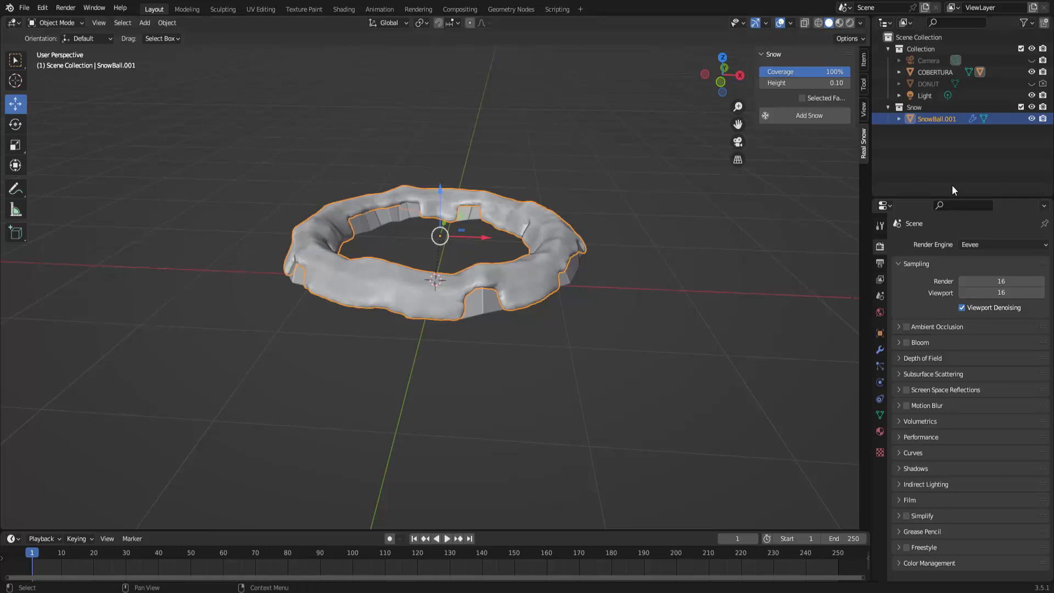
- Delete the original COBERTURA object, keeping the generated snow mesh
click(948, 74)
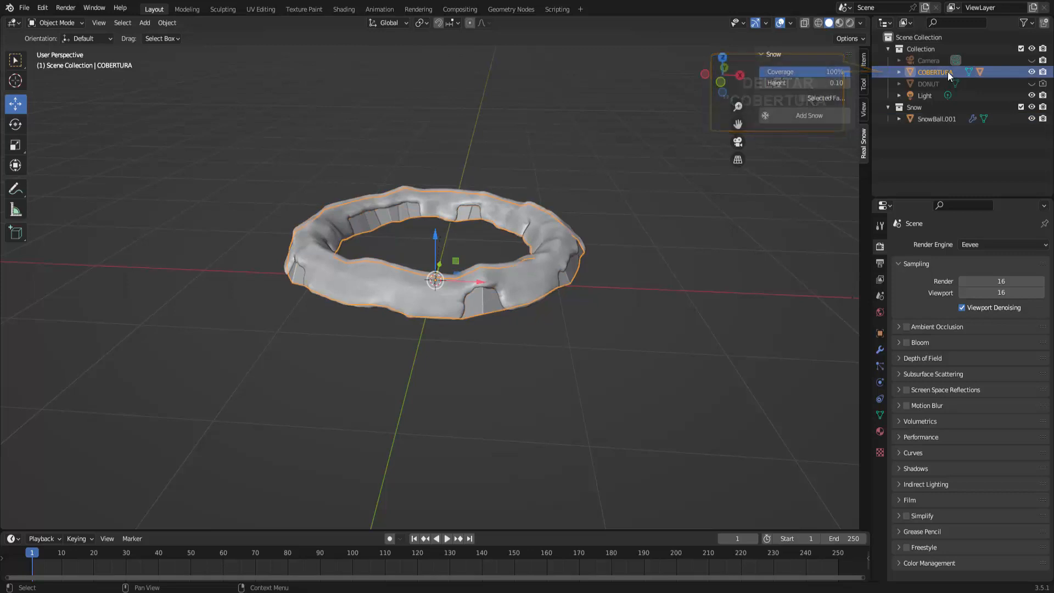
right_click(948, 71)
click(927, 72)
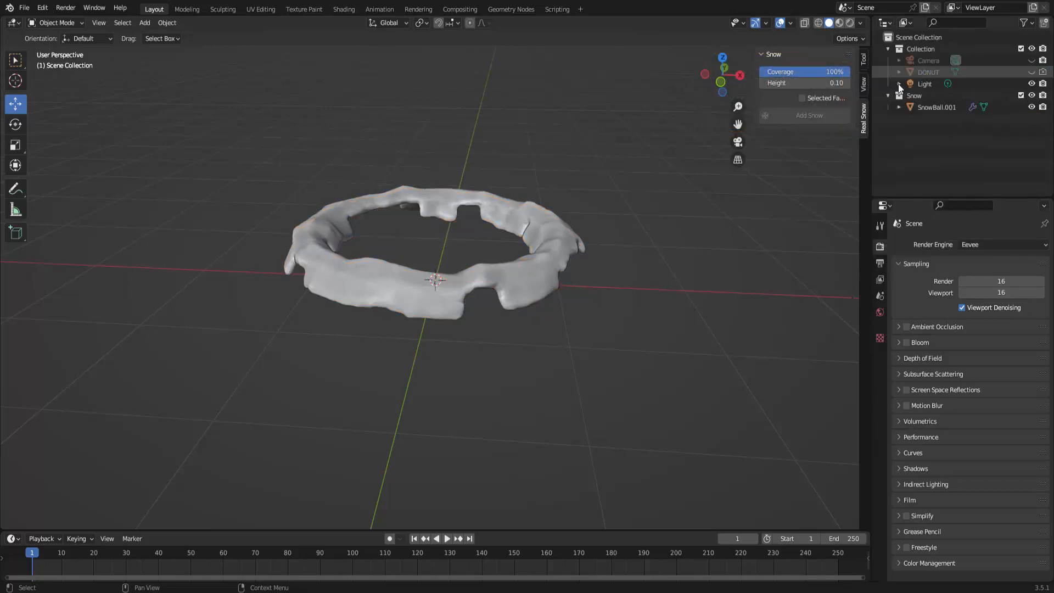
- Apply the Decimate and Subdiv modifiers on the SnowBall.001 object
click(516, 282)
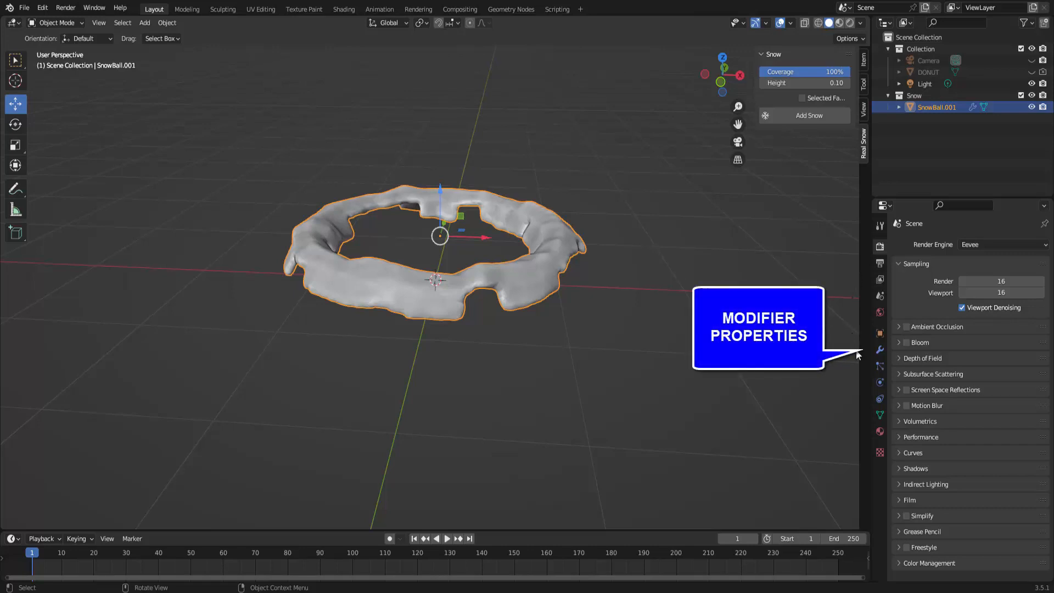
click(880, 350)
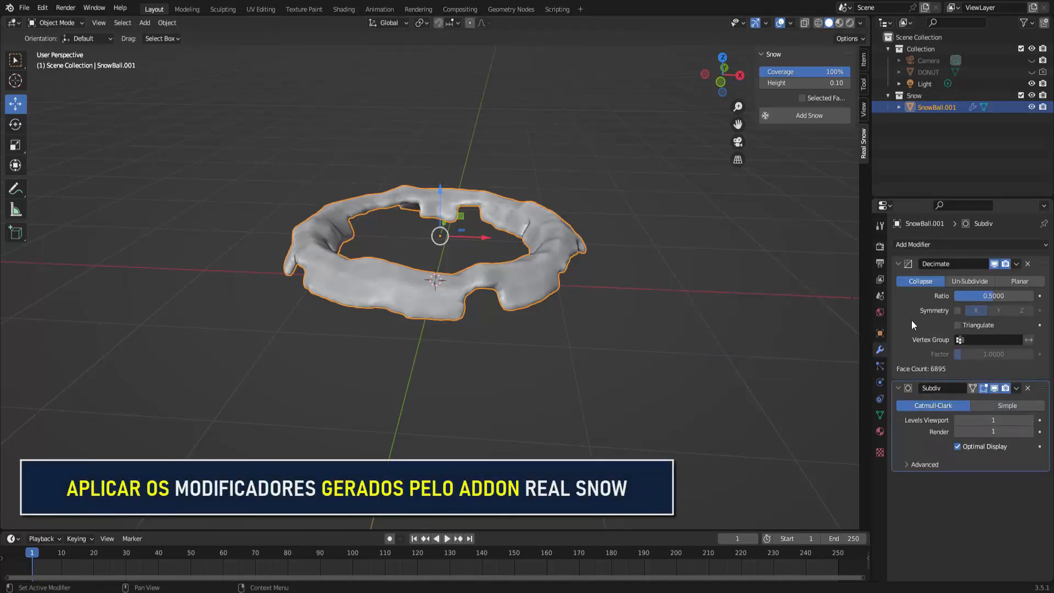
click(1017, 264)
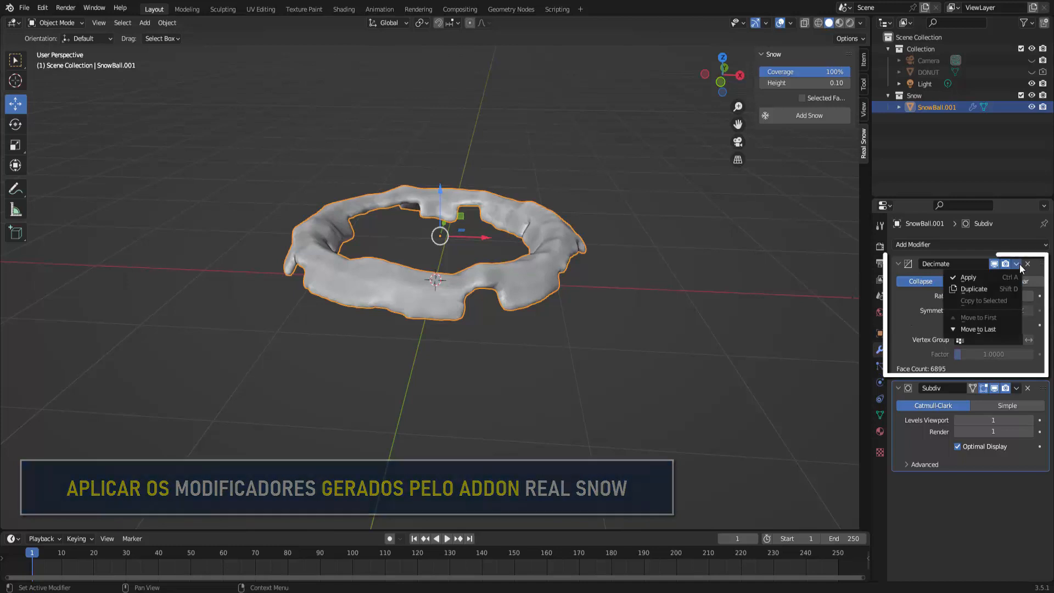
click(976, 276)
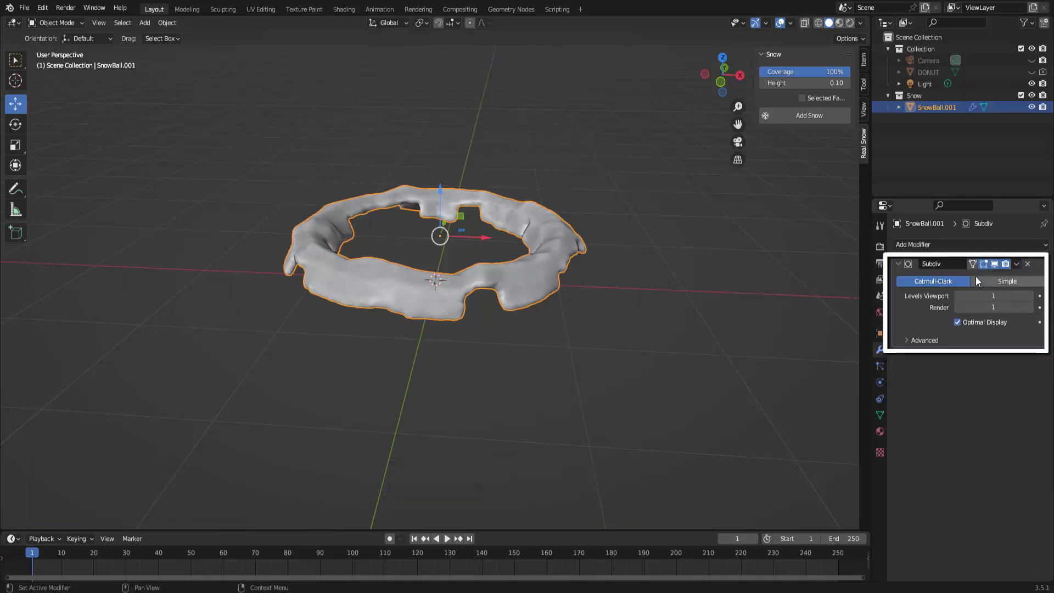
click(1016, 264)
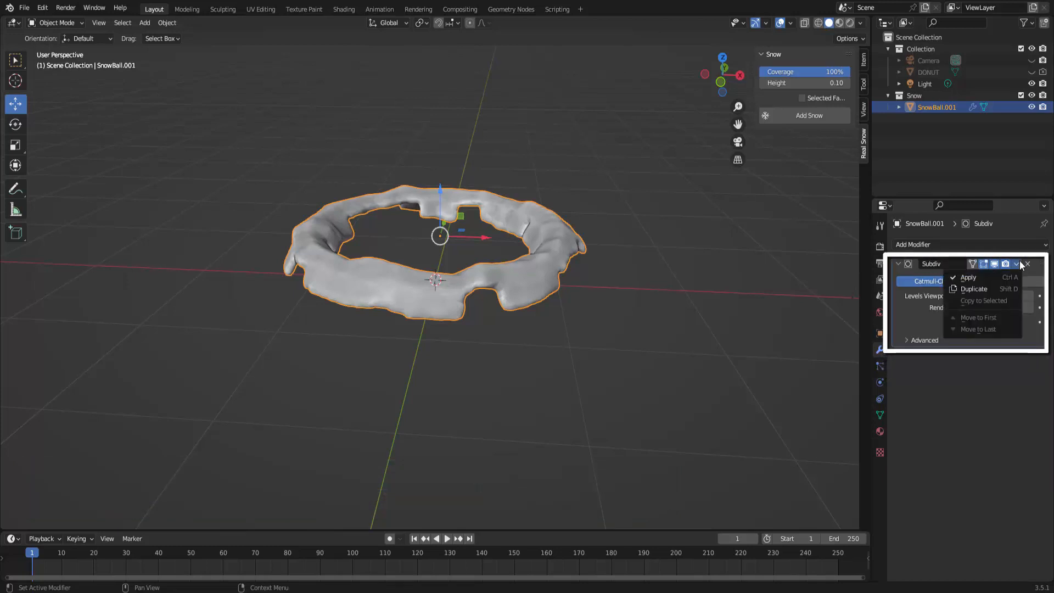
click(973, 277)
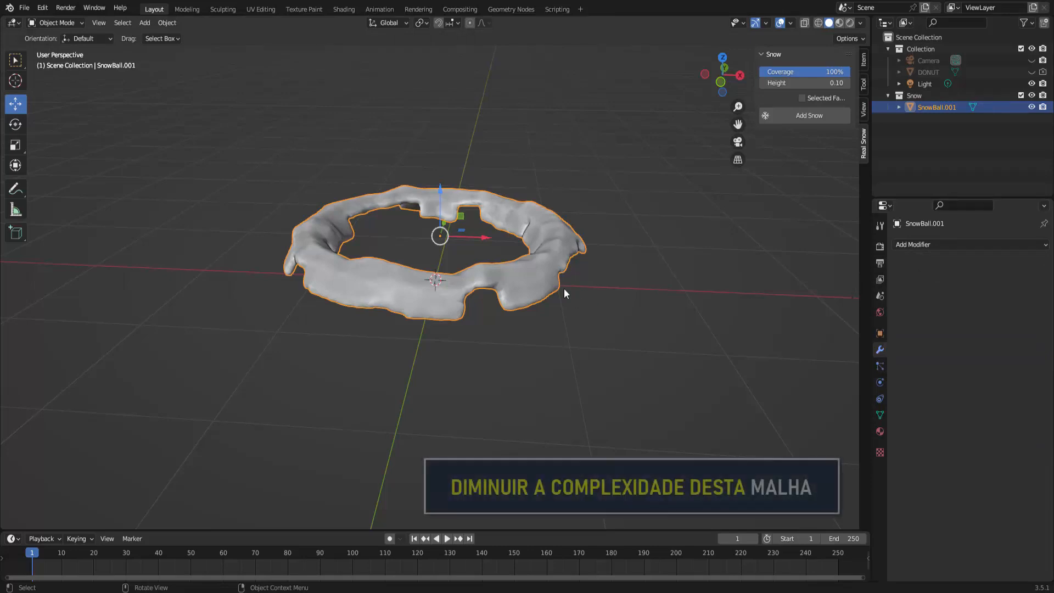
- Reduce the snow mesh's vertices by running Limited Dissolve on all of its geometry in Edit Mode, and return to Object Mode
click(53, 22)
click(54, 49)
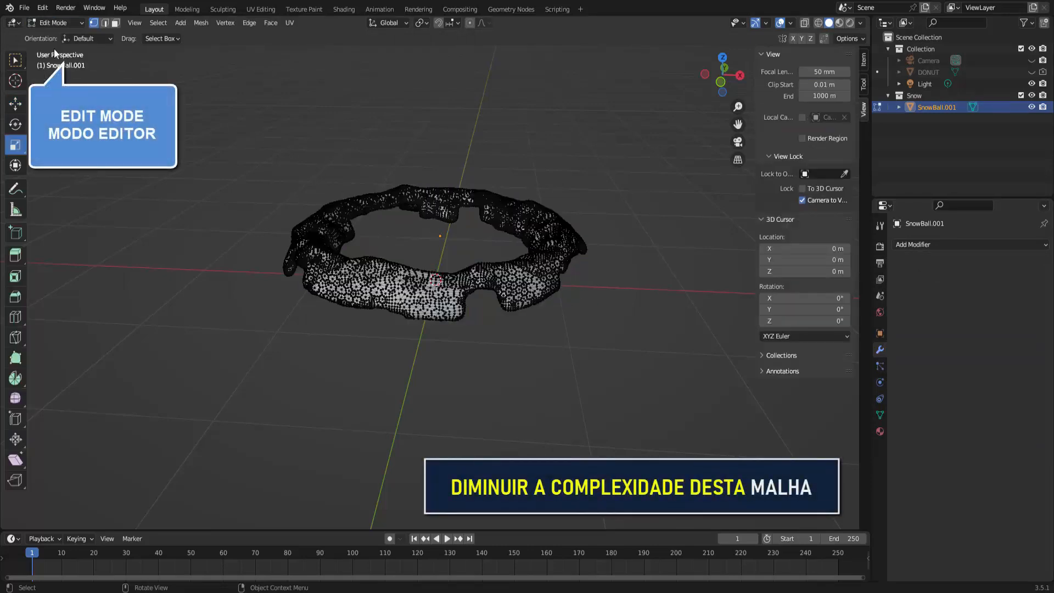
key(a)
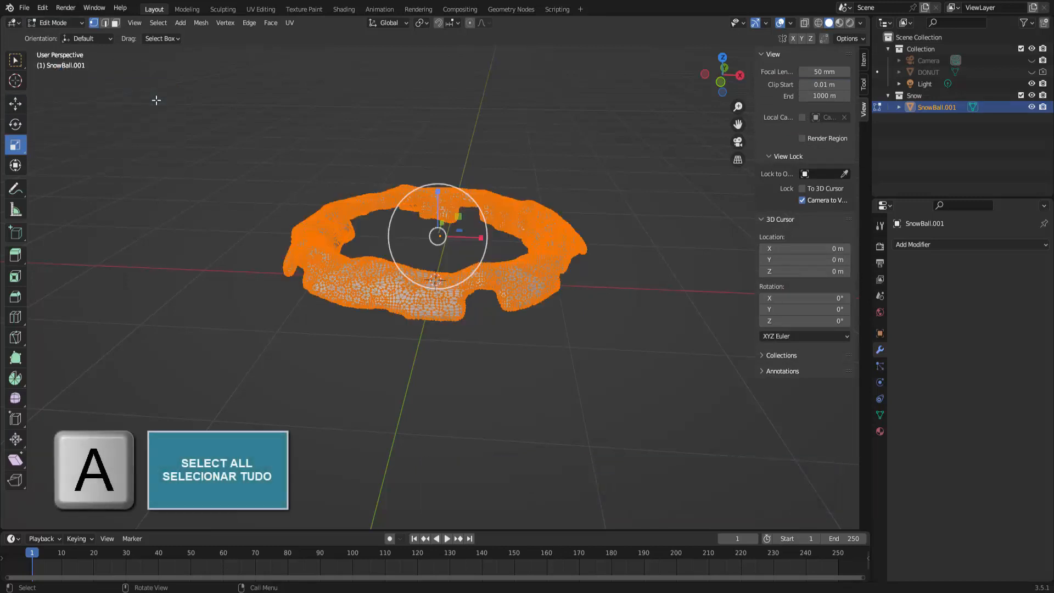
click(201, 23)
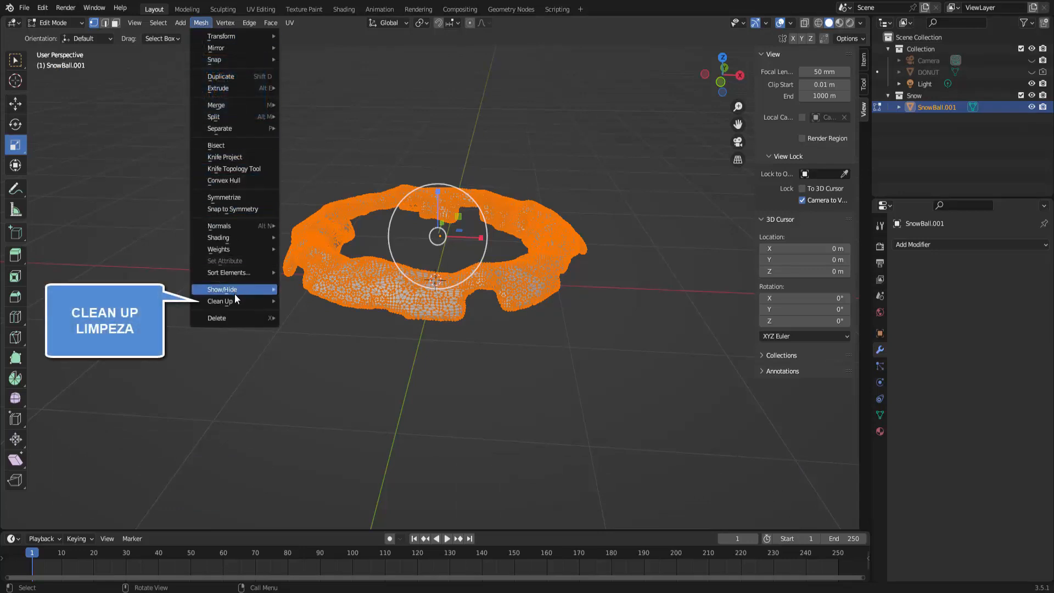
mouse_move(223, 304)
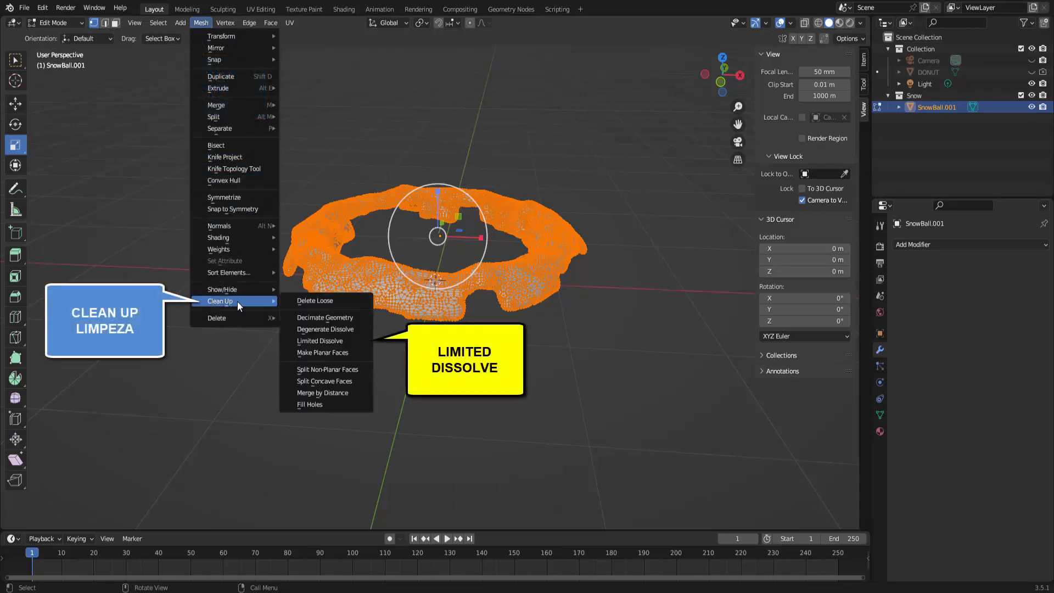
click(352, 342)
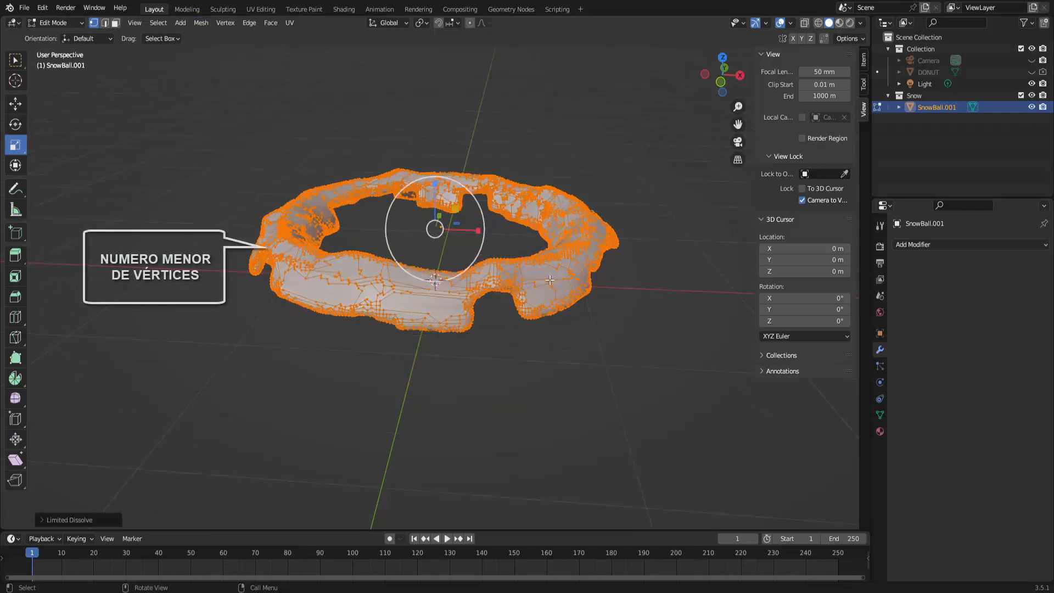
scroll(550, 280, up, 2)
scroll(553, 283, down, 4)
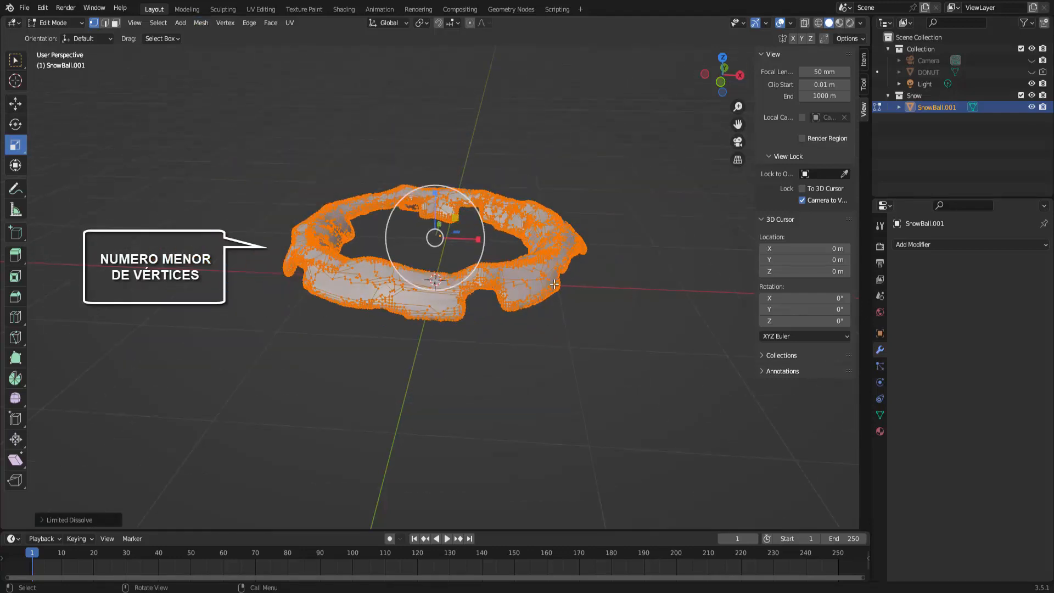
click(55, 22)
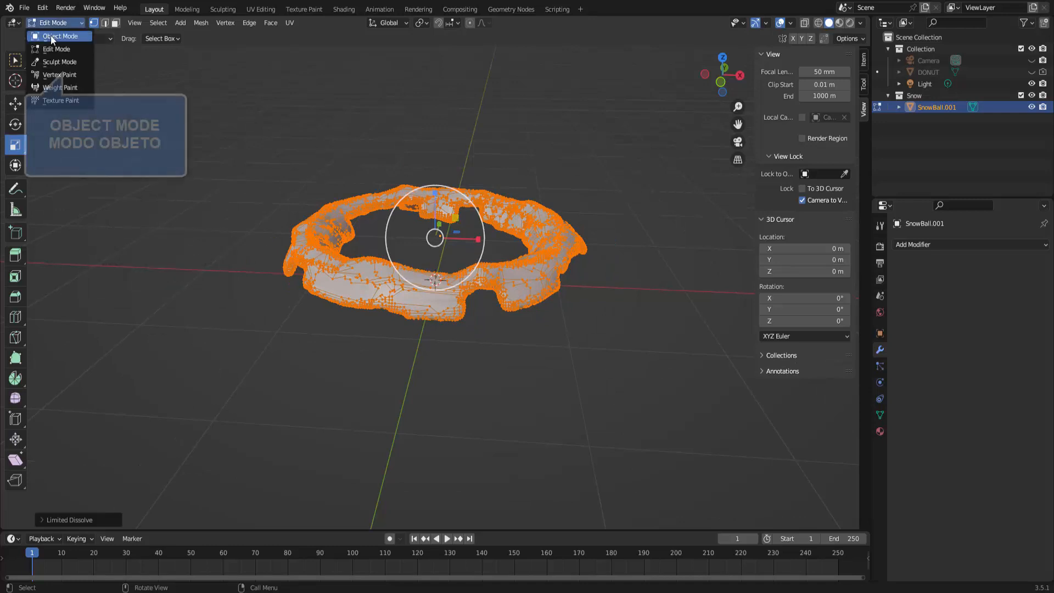
click(51, 36)
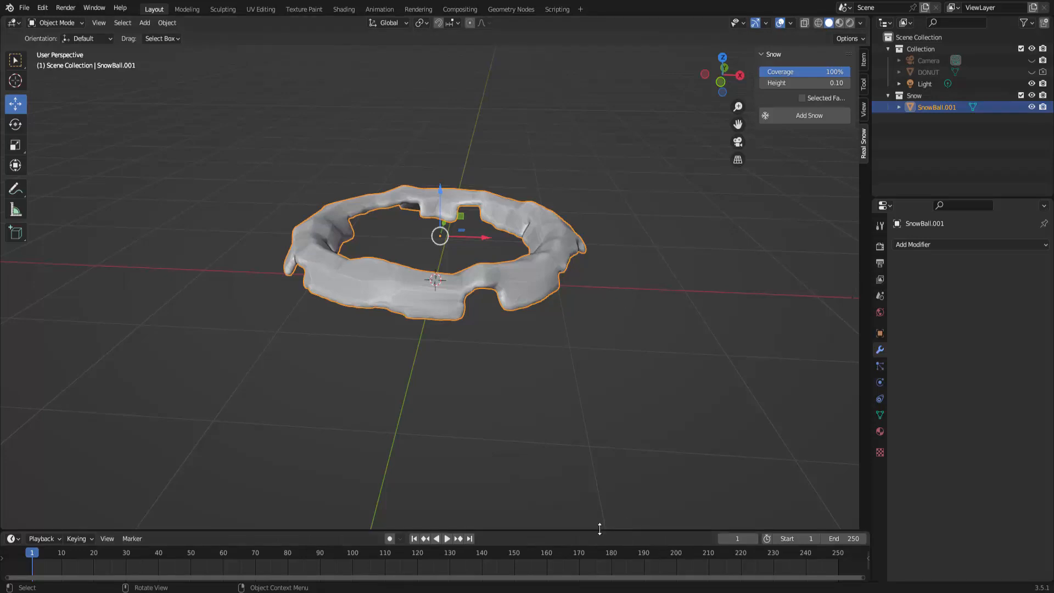
- Enlarge the timeline area and switch it to the Shader Editor, framing the Snow material's nodes
drag(599, 515, 599, 289)
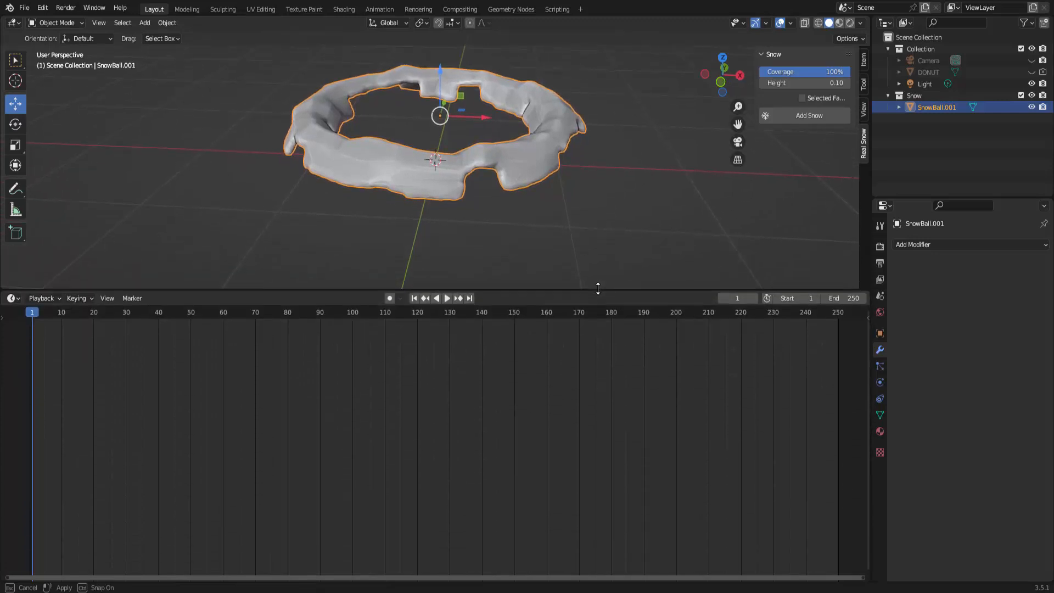
click(14, 299)
click(32, 408)
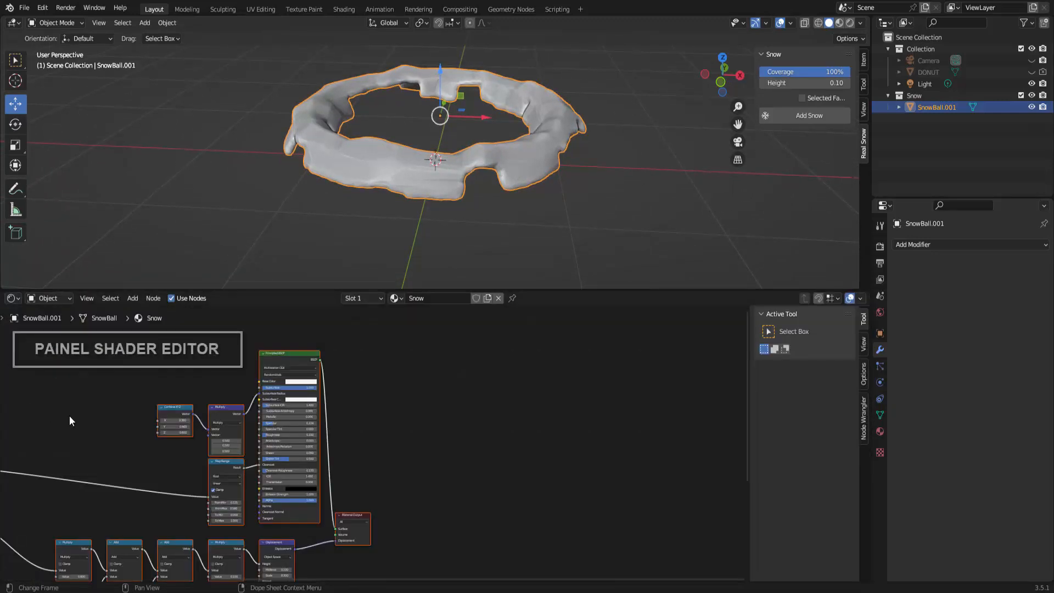
scroll(516, 446, down, 3)
middle_drag(490, 488, 702, 440)
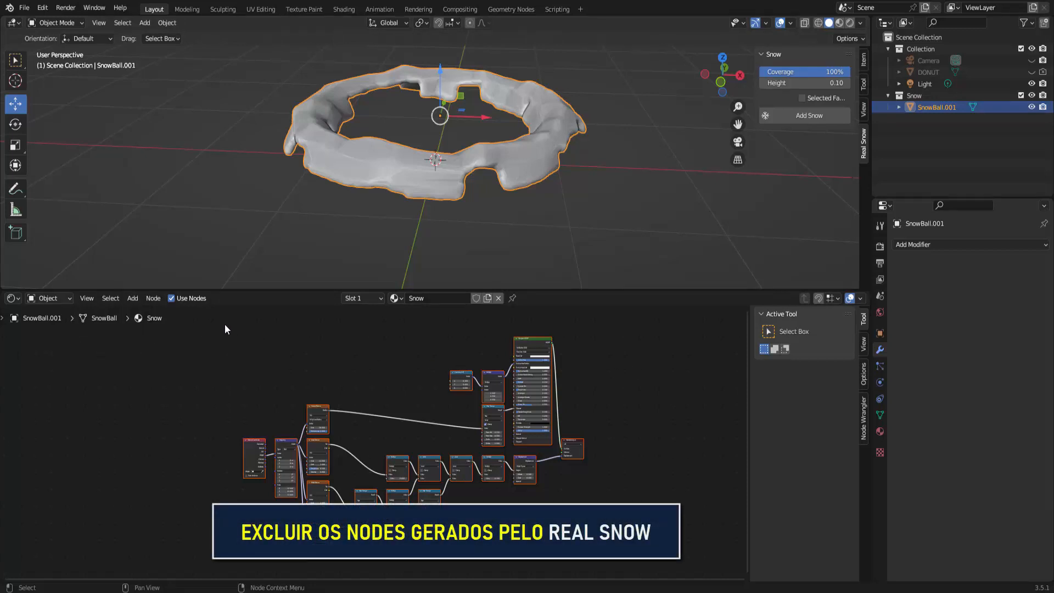
- Unlink the Snow material from the snow object and shrink the Shader Editor area
drag(225, 329, 586, 524)
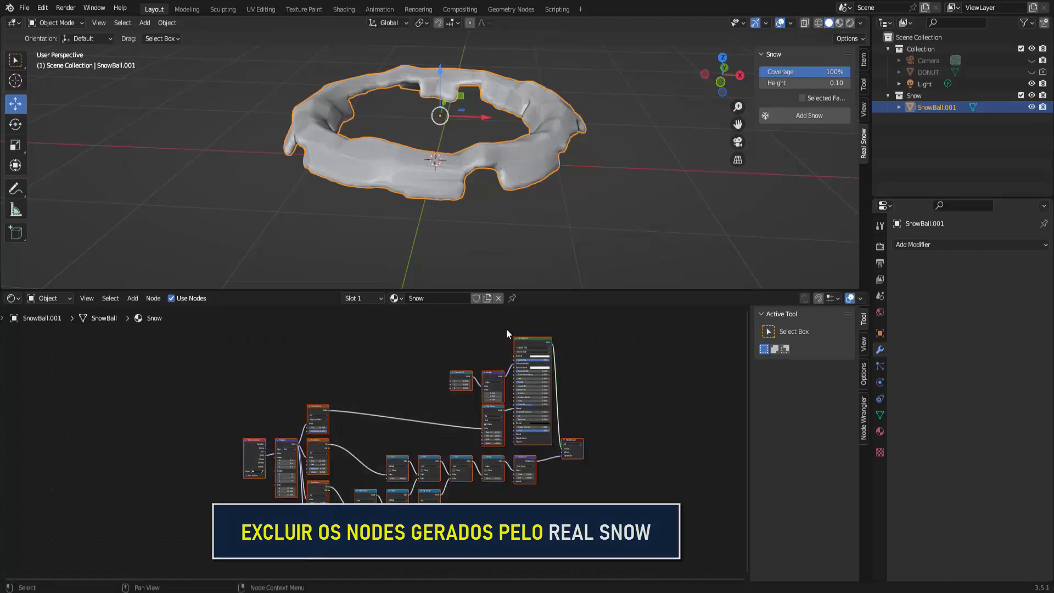
click(498, 298)
drag(599, 290, 593, 400)
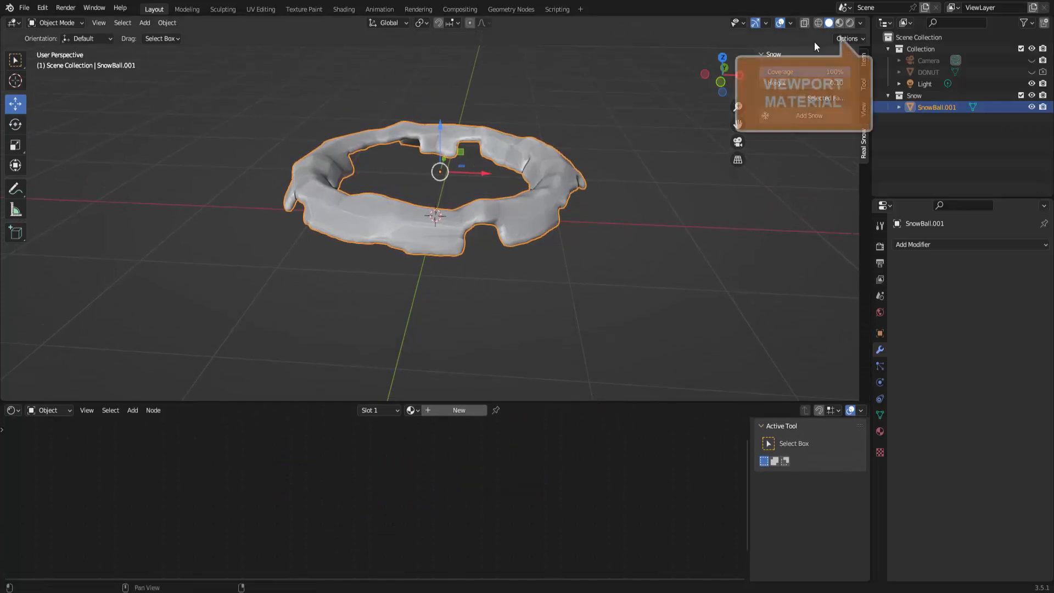
- Switch to material preview and give the snow object a new material with a dark reddish-brown base color, hue 0.024 and saturation 0.976
click(840, 23)
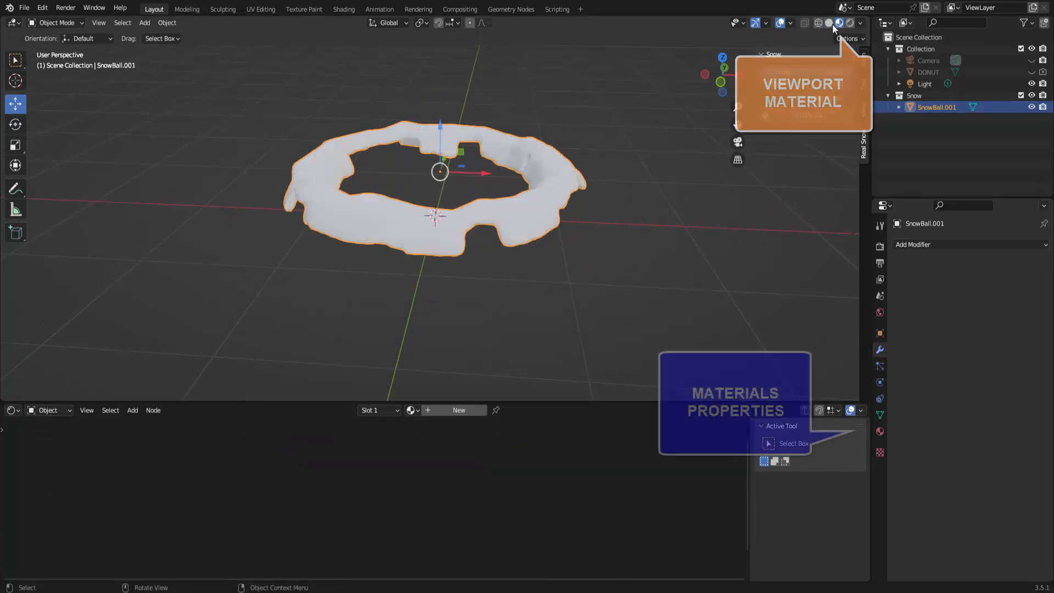
click(881, 432)
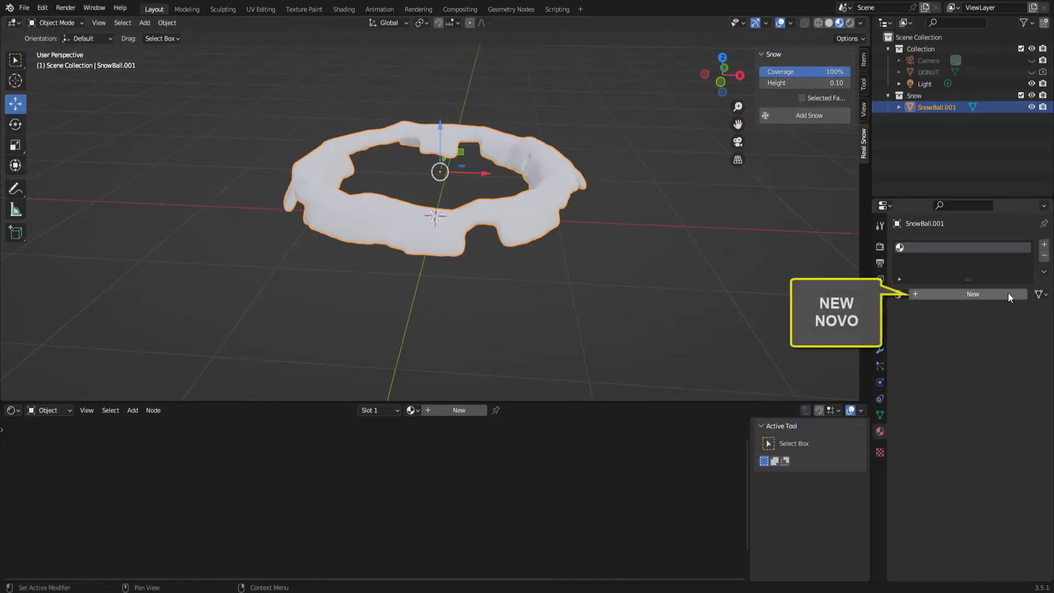
click(984, 292)
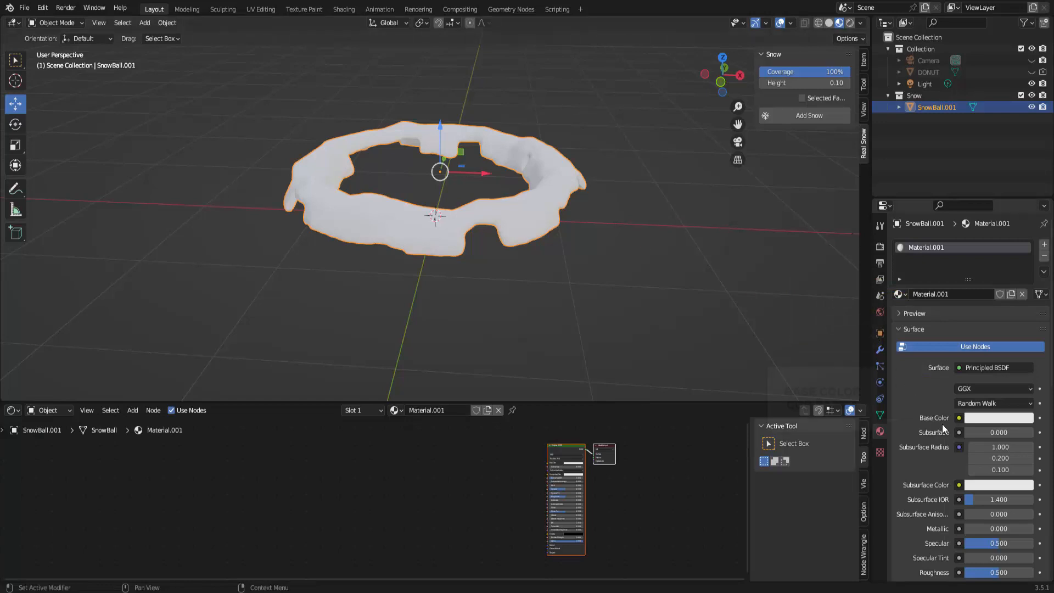
click(997, 418)
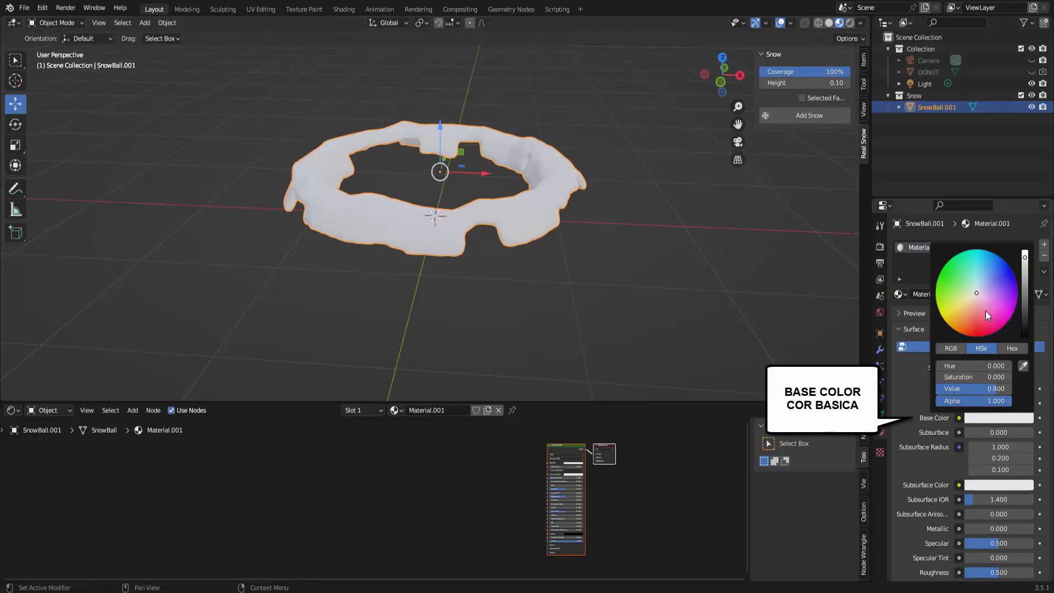
click(965, 327)
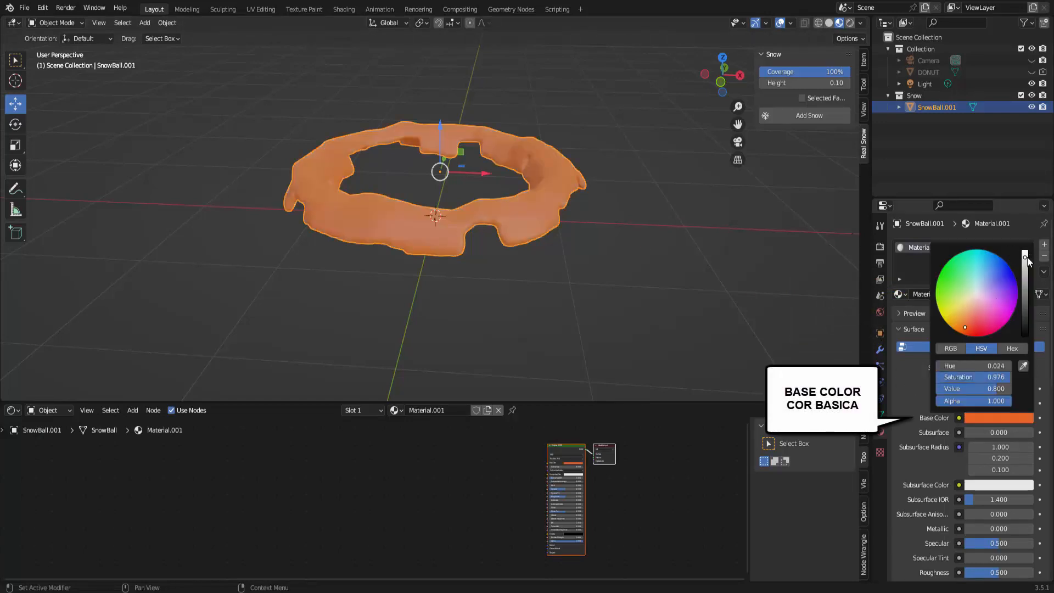
drag(1029, 261, 1024, 305)
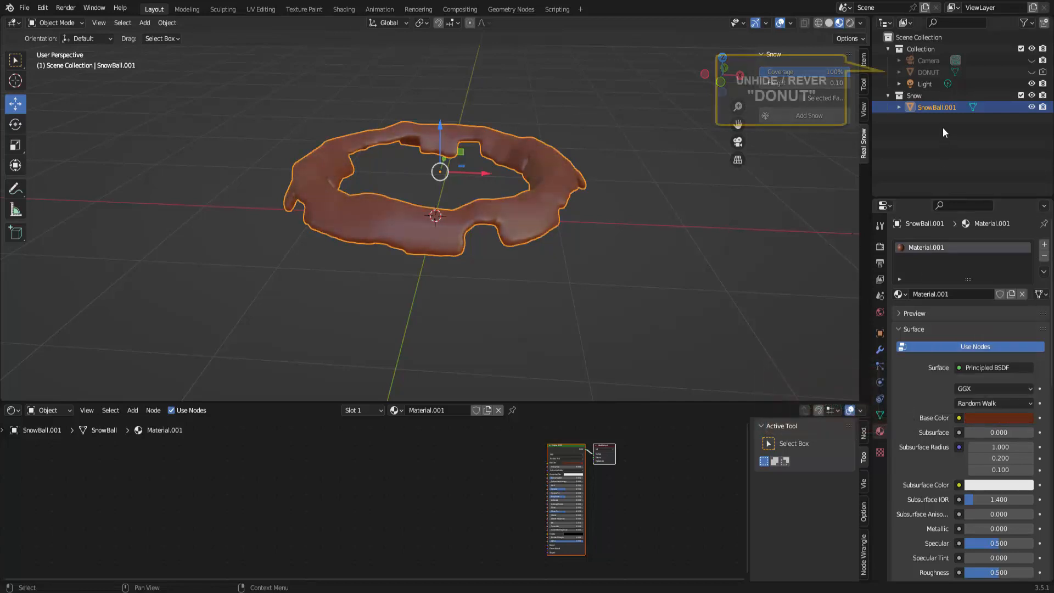
- Unhide the DONUT object and scale it down to about 0.984 so it fits beneath the chocolate topping
click(1032, 72)
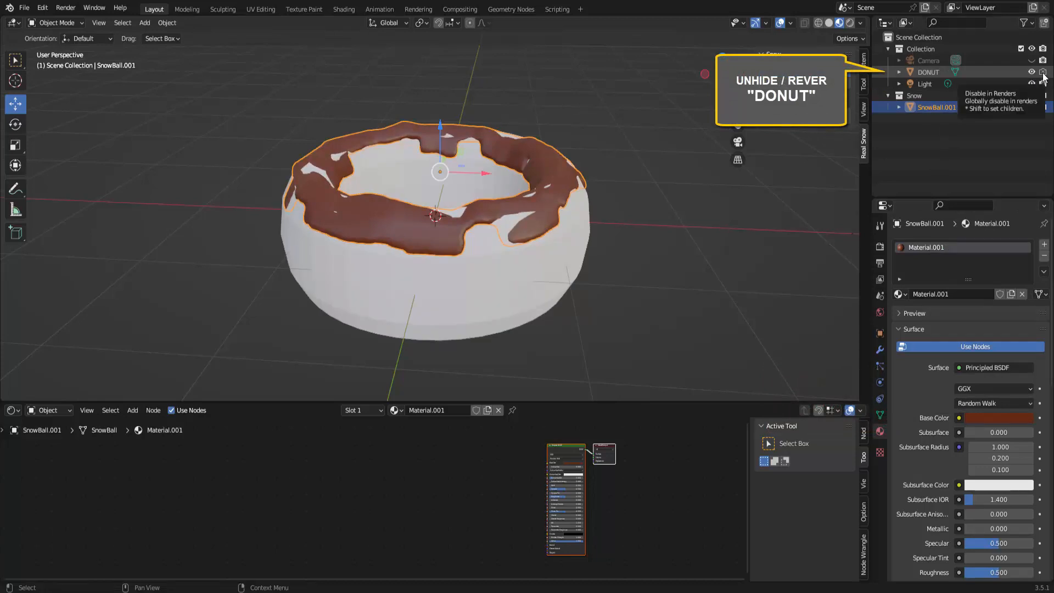
click(536, 299)
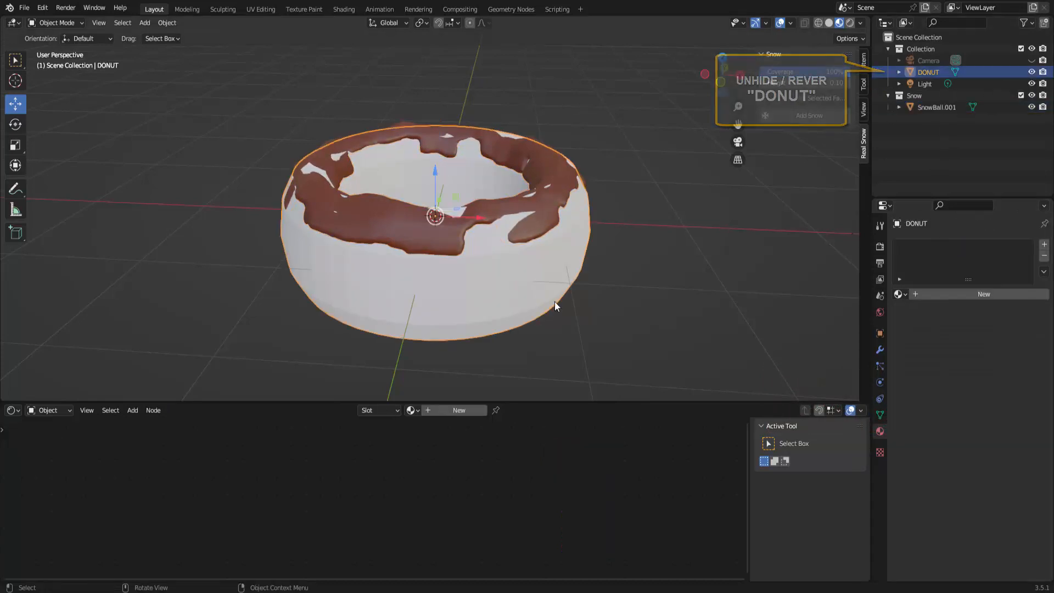
key(s)
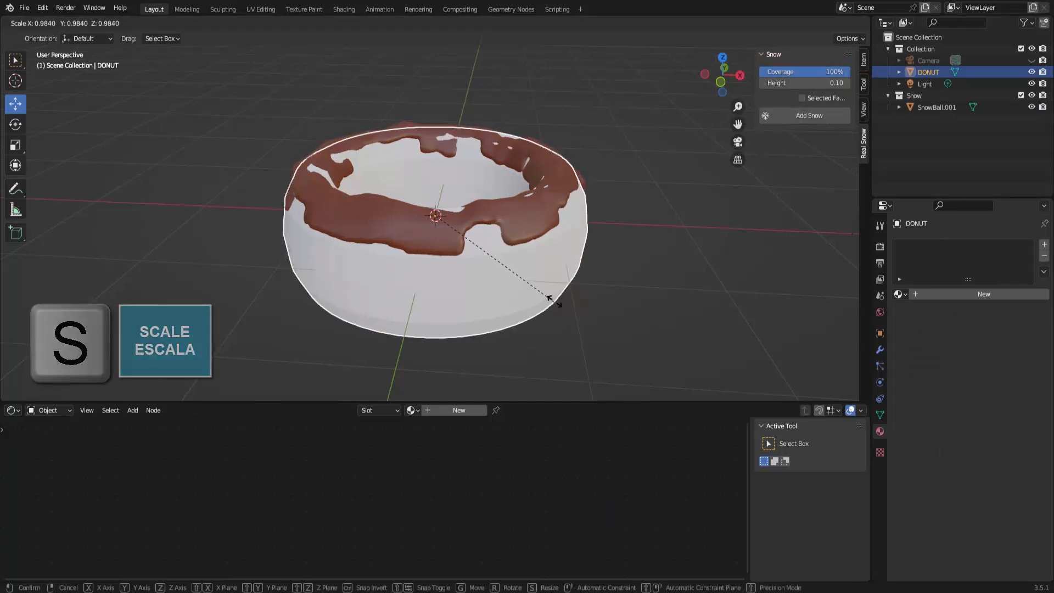
click(558, 301)
click(729, 223)
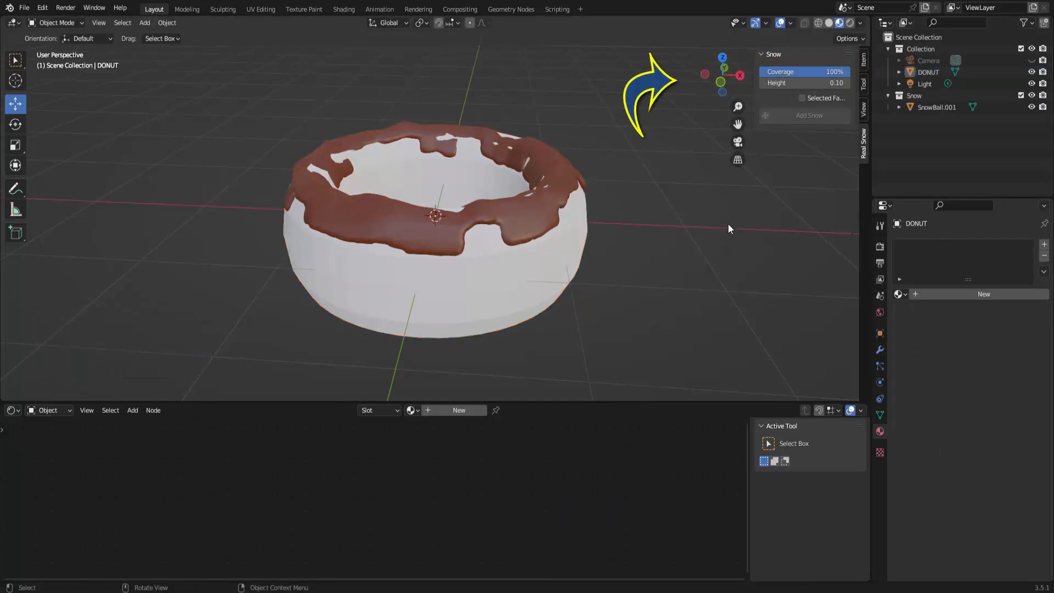
mouse_move(733, 224)
middle_down()
mouse_move(701, 243)
mouse_move(636, 241)
mouse_move(619, 255)
mouse_move(703, 247)
mouse_move(756, 219)
mouse_move(718, 213)
middle_up()
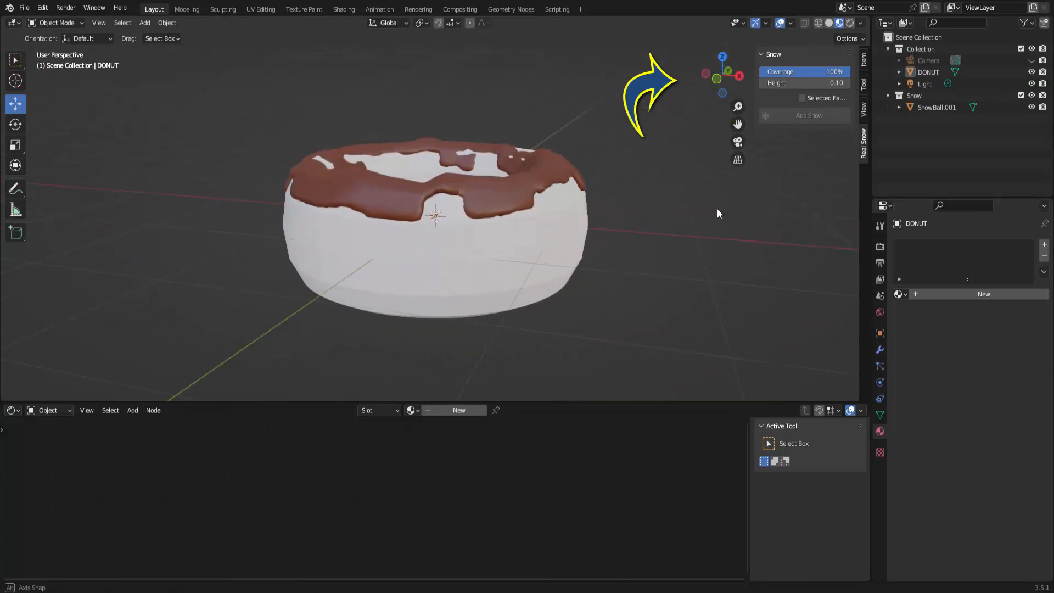
- Make the donut's surface irregular by applying Randomize Vertices and Smooth Vertices to its mesh in Edit Mode, and return to Object Mode
click(547, 253)
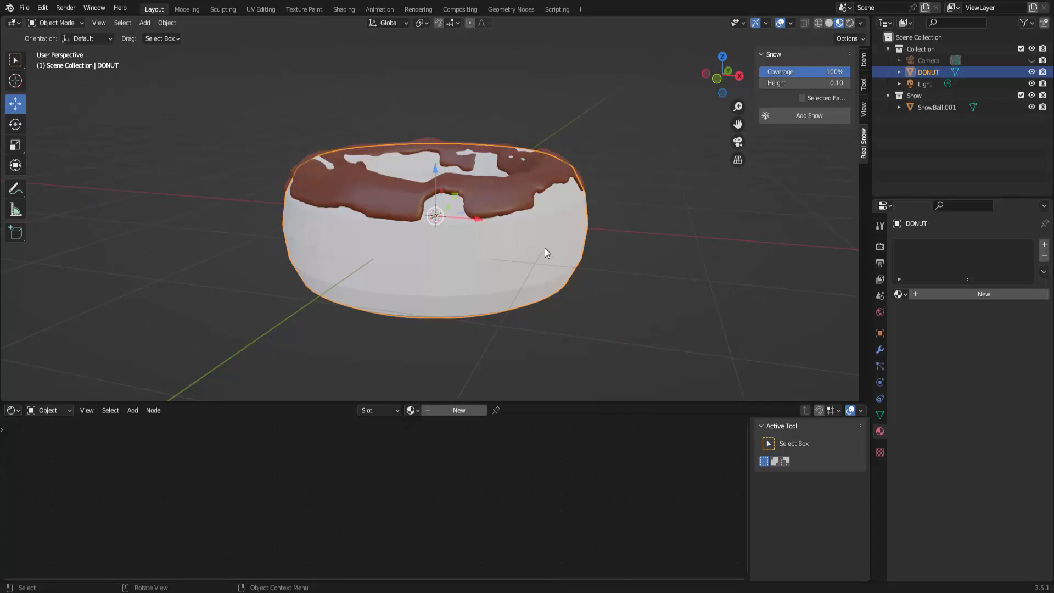
click(37, 22)
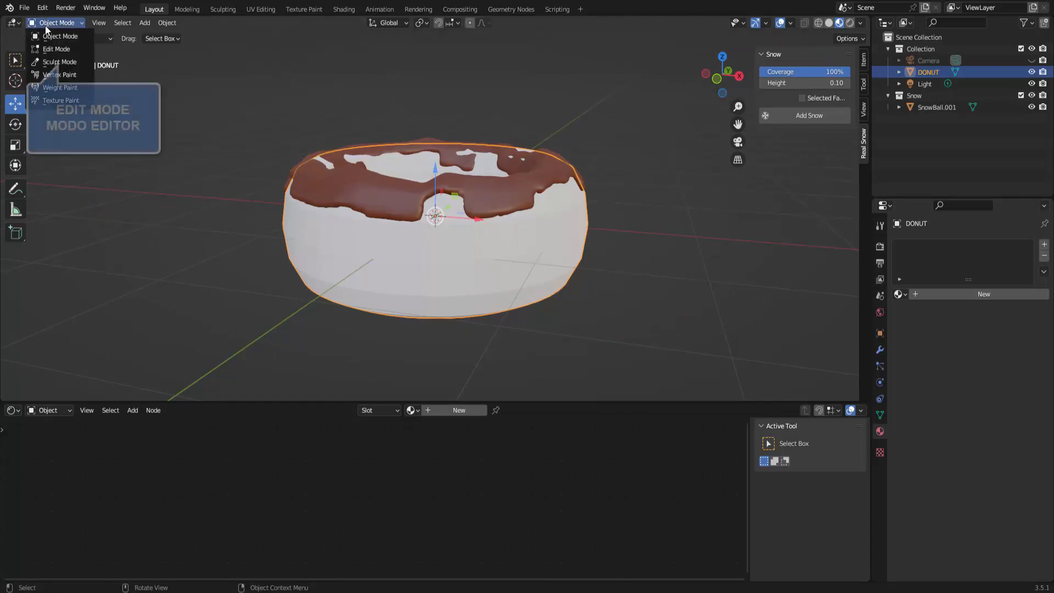
click(58, 54)
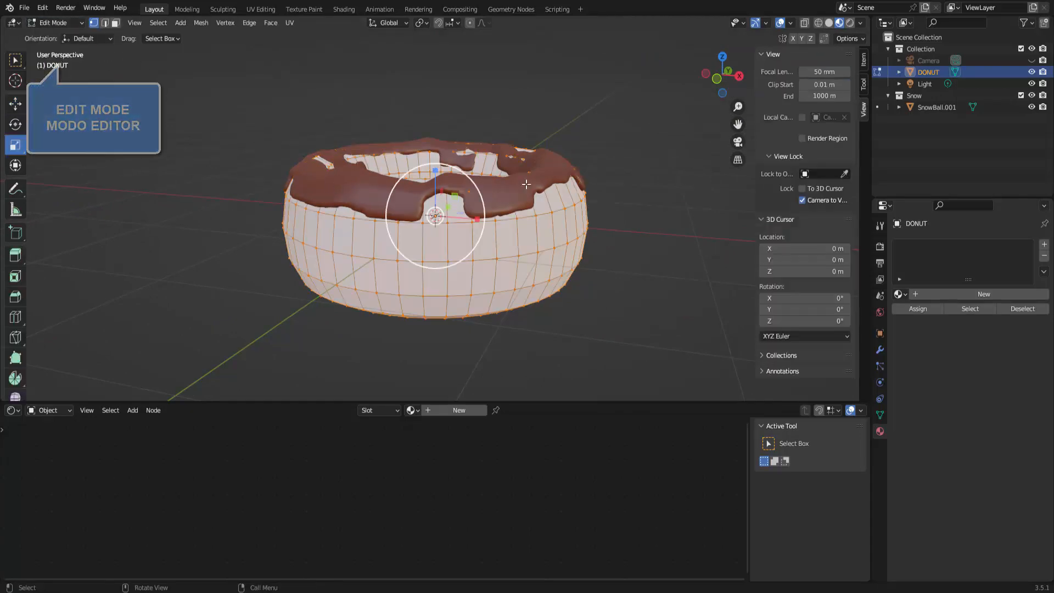
right_click(675, 205)
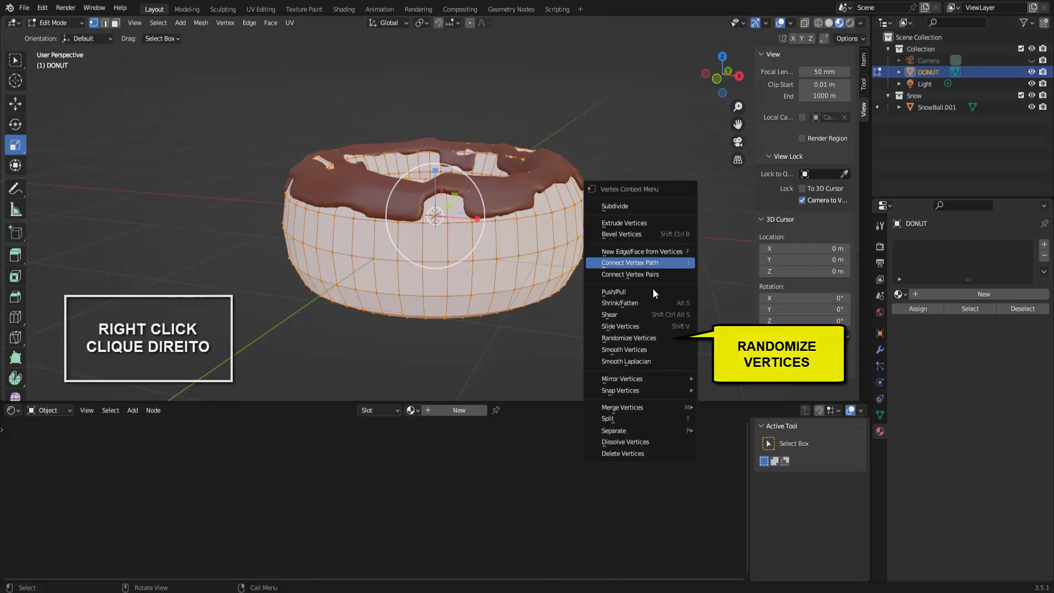
click(652, 339)
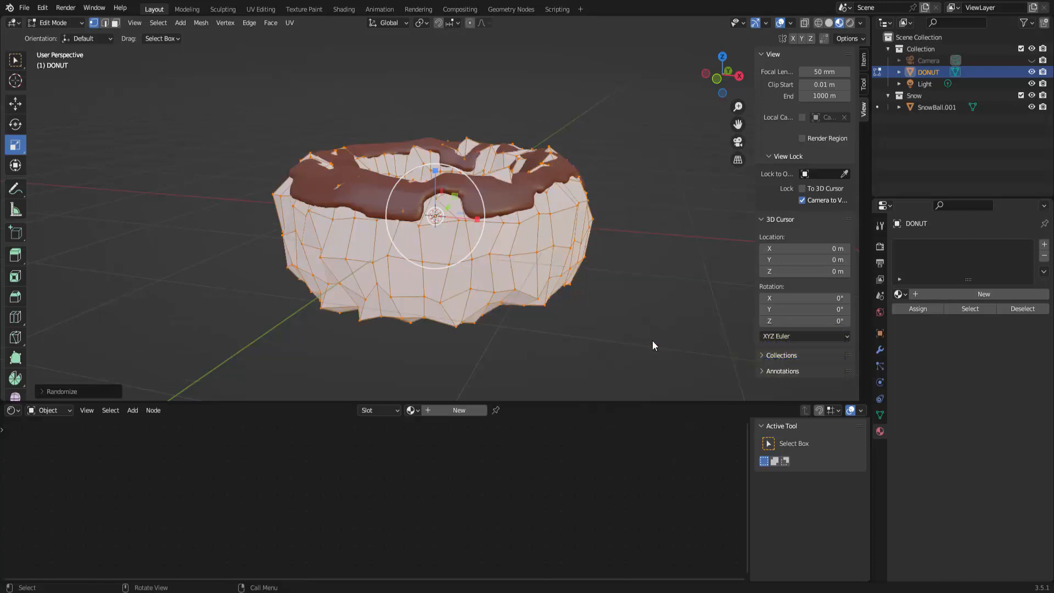
right_click(686, 179)
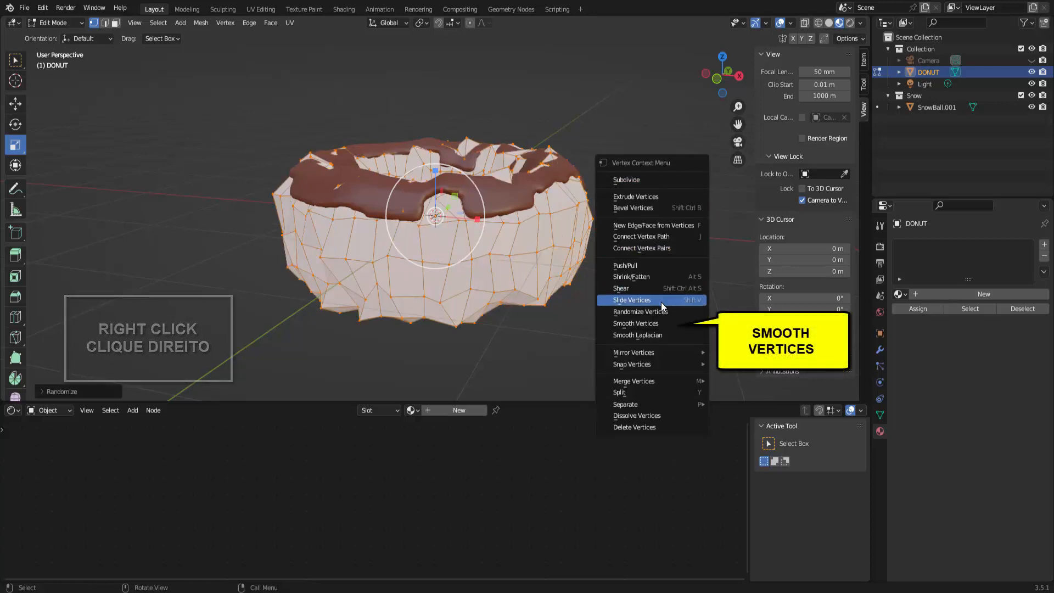
click(643, 323)
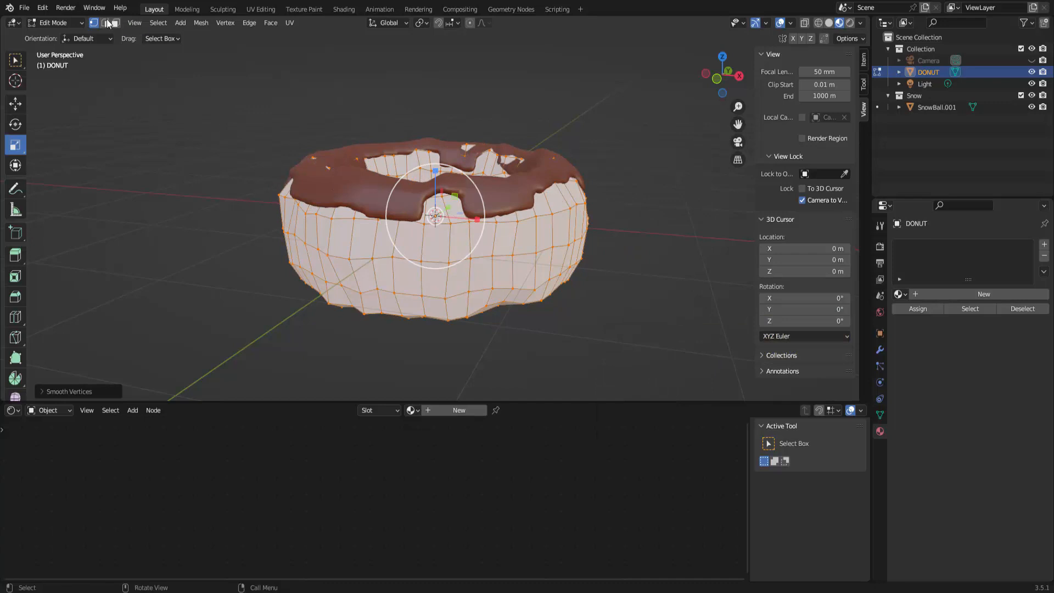
click(63, 25)
click(54, 34)
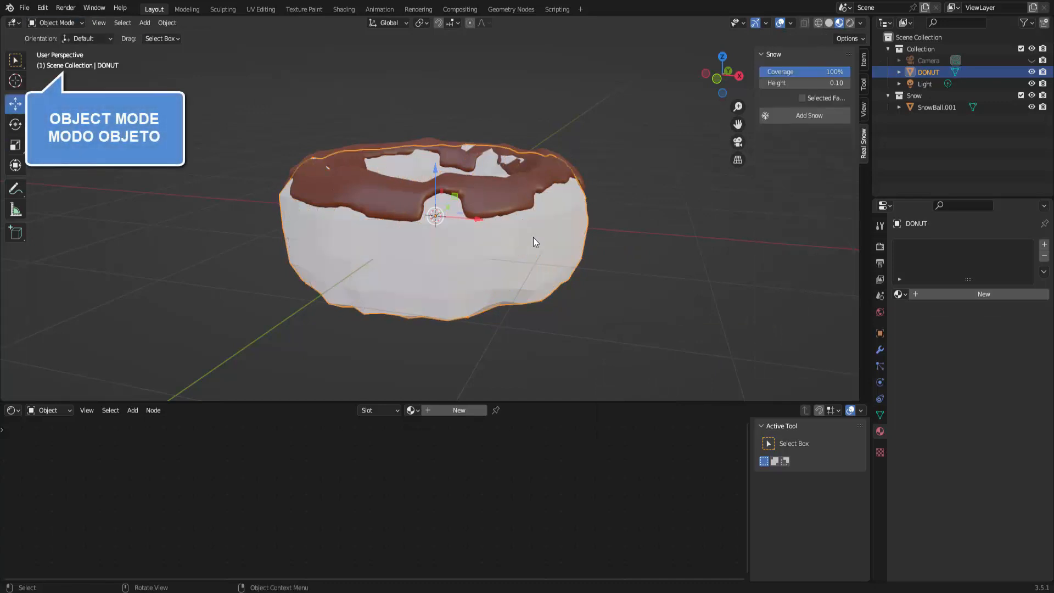
- Apply Shade Smooth to the donut and deselect it
right_click(666, 114)
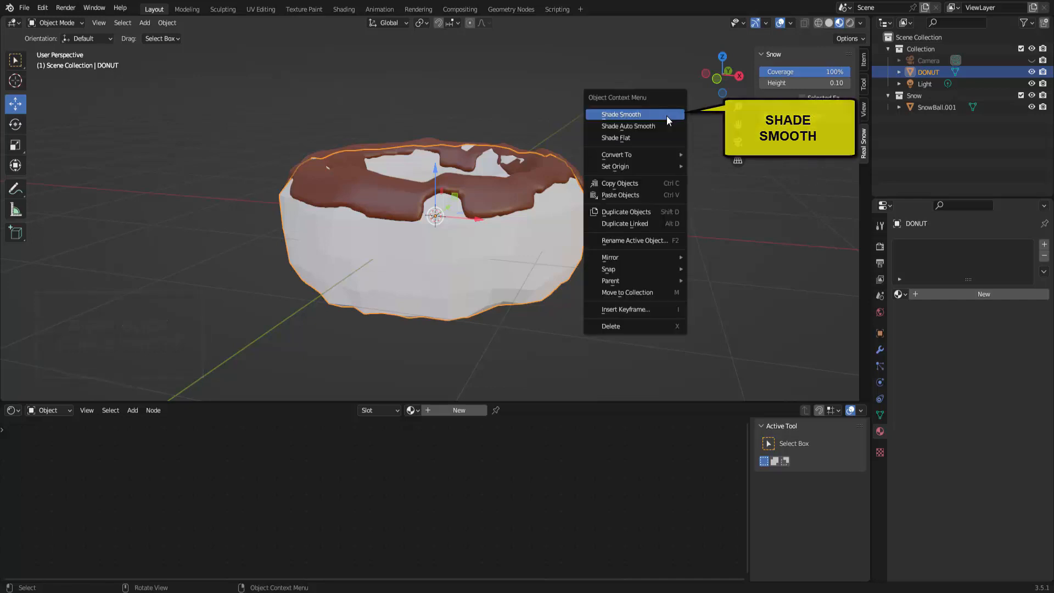
click(667, 114)
middle_drag(674, 220, 661, 236)
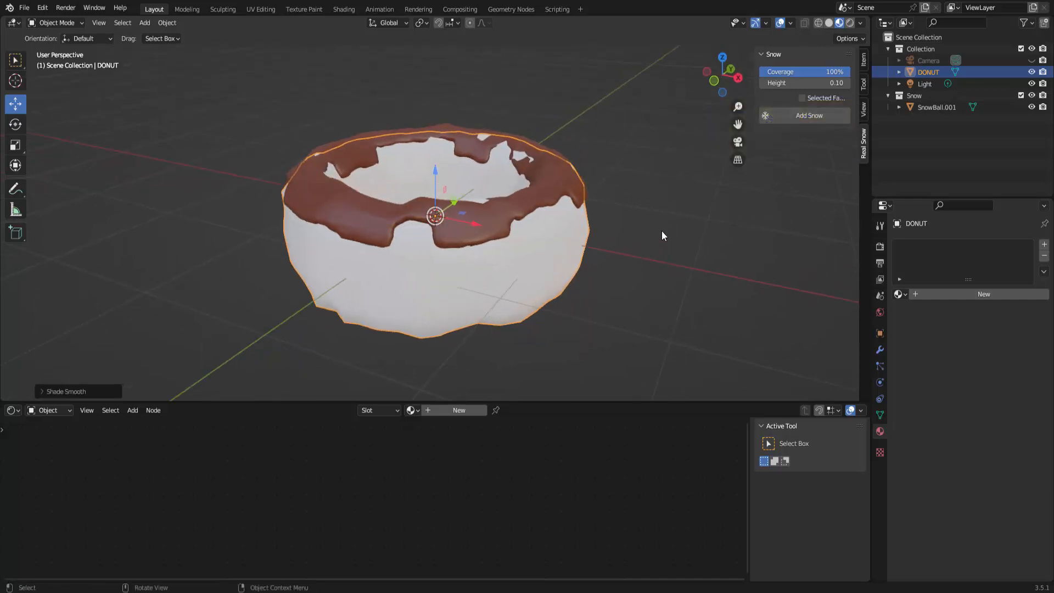
click(662, 235)
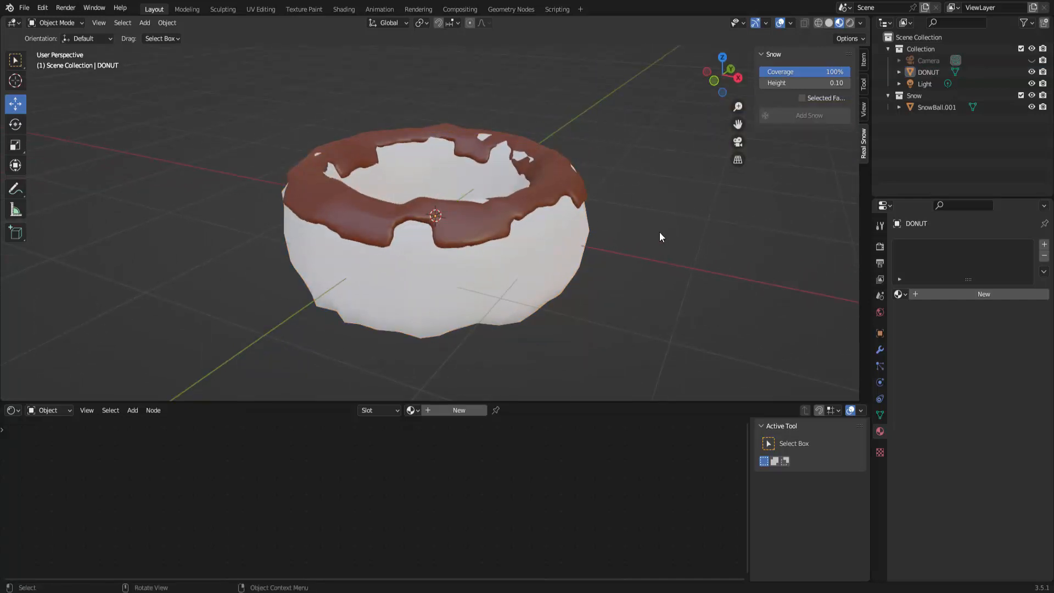
- Give the donut a new material with a light tan base color, specular 1.000 and roughness 1.000
click(532, 265)
click(983, 294)
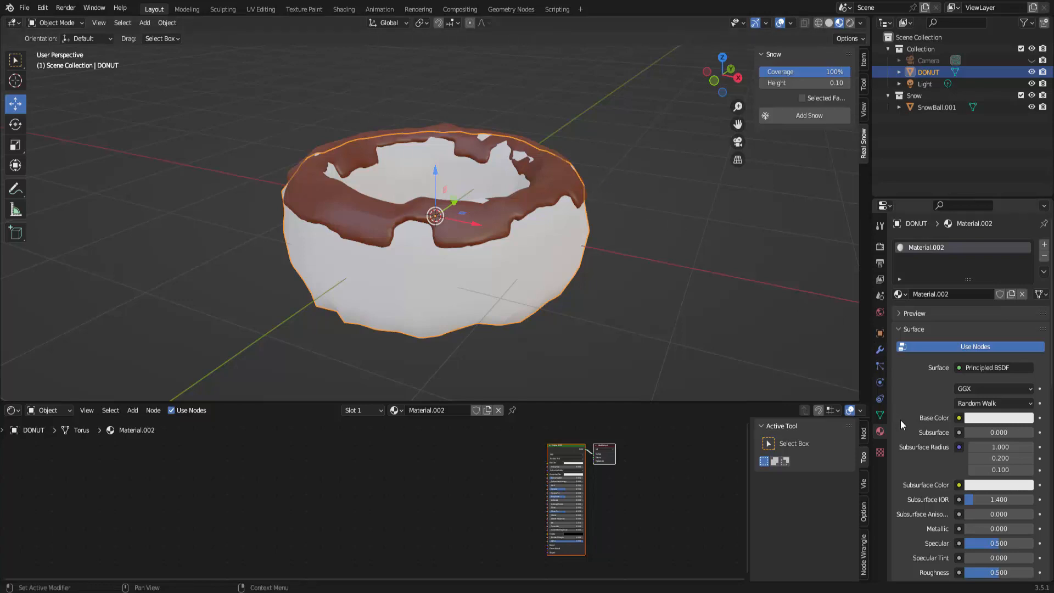
click(999, 418)
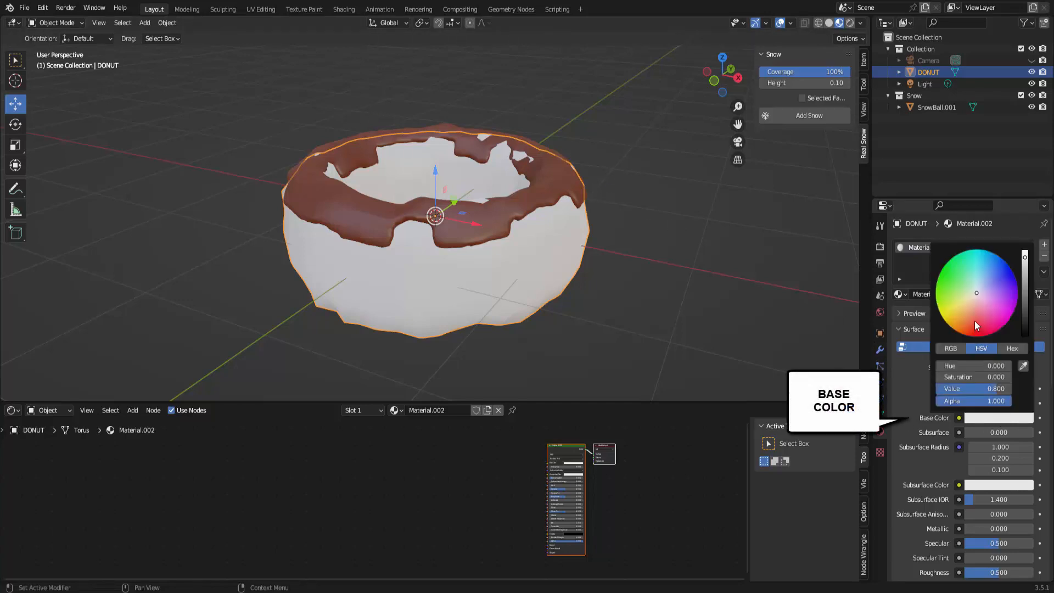
click(970, 307)
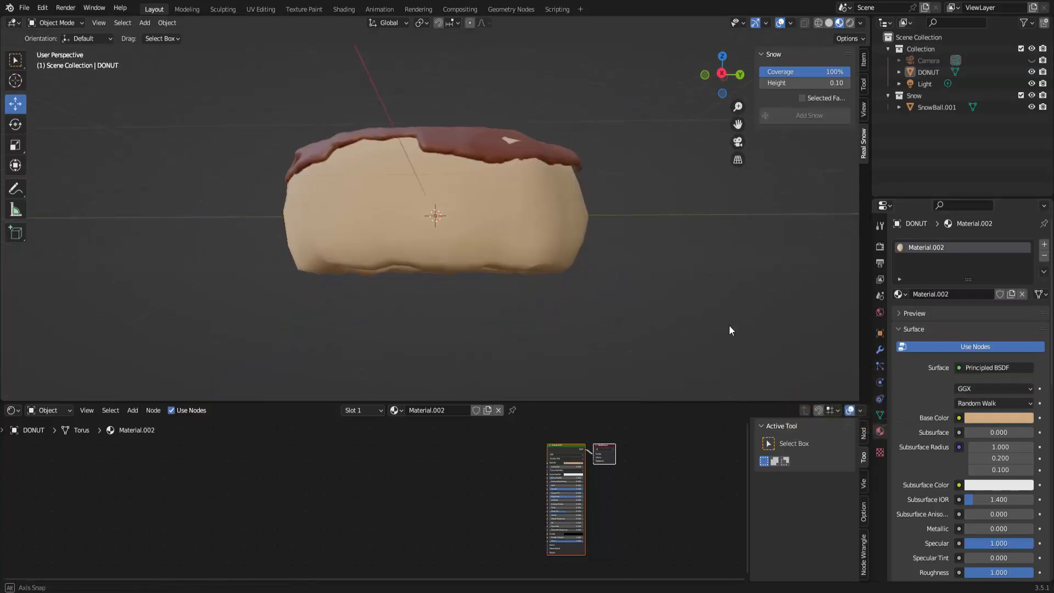
middle_drag(730, 325, 740, 354)
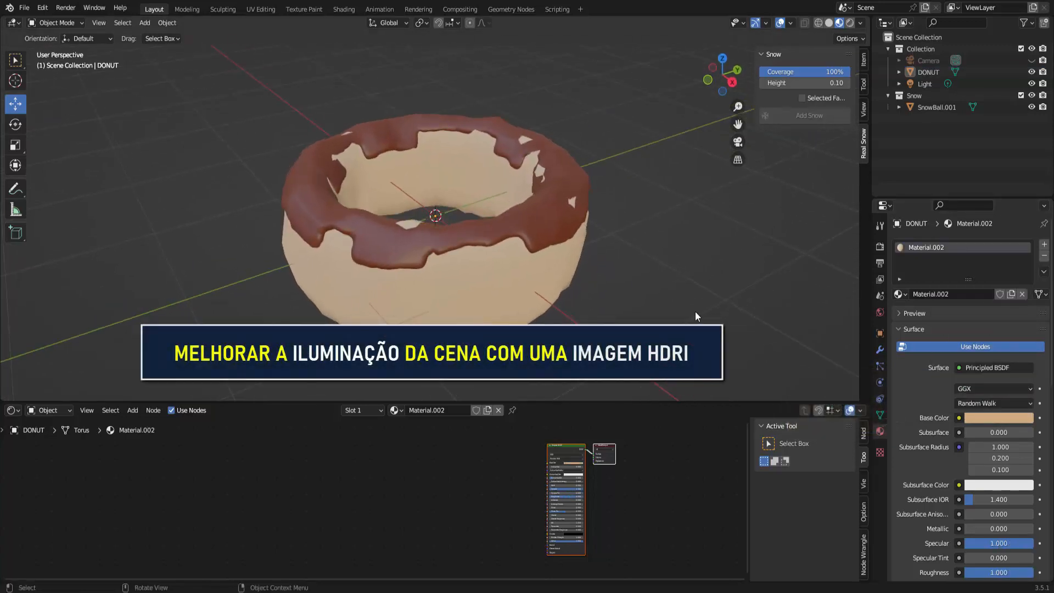
scroll(695, 312, down, 1)
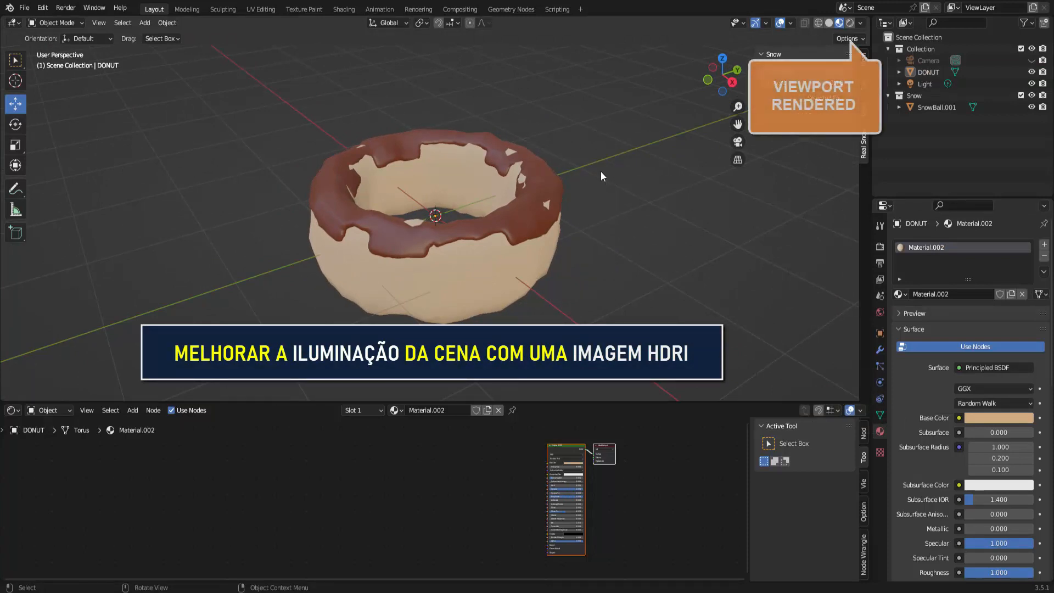
- Switch the viewport to rendered shading and set the world background color to an Environment Texture
click(851, 24)
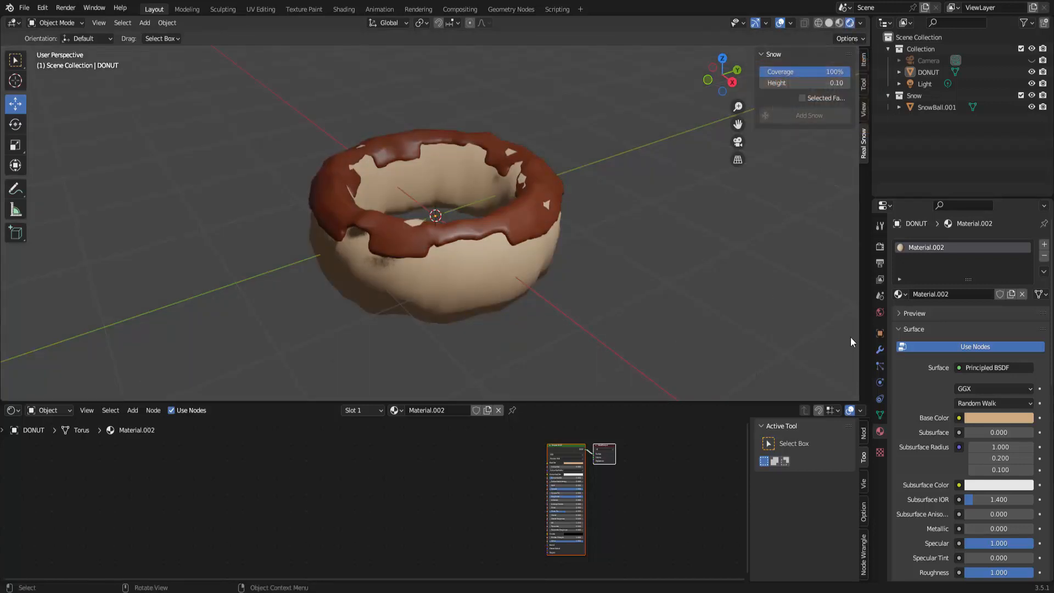
click(880, 312)
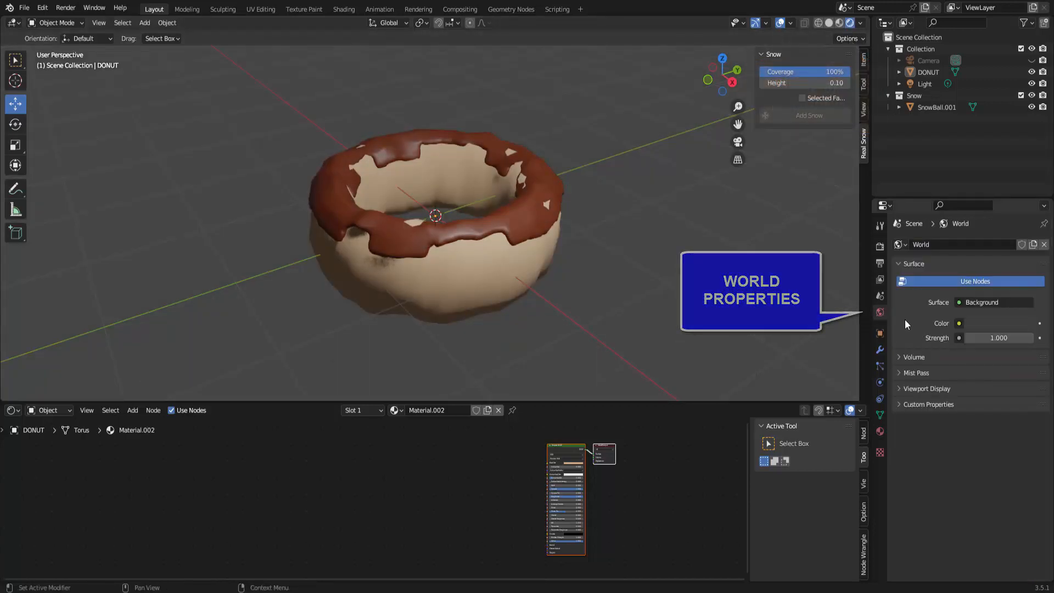
click(960, 323)
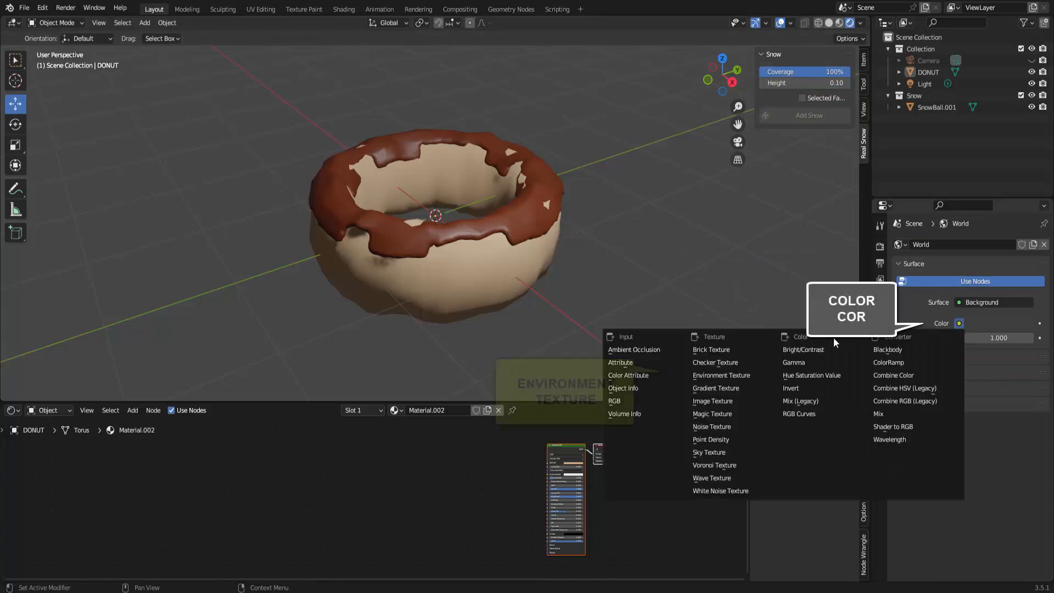
click(739, 375)
- Load driving_school_4k.hdr from the Imagens HDRI 4K folder as the world's environment image and inspect the lit donut
click(1006, 340)
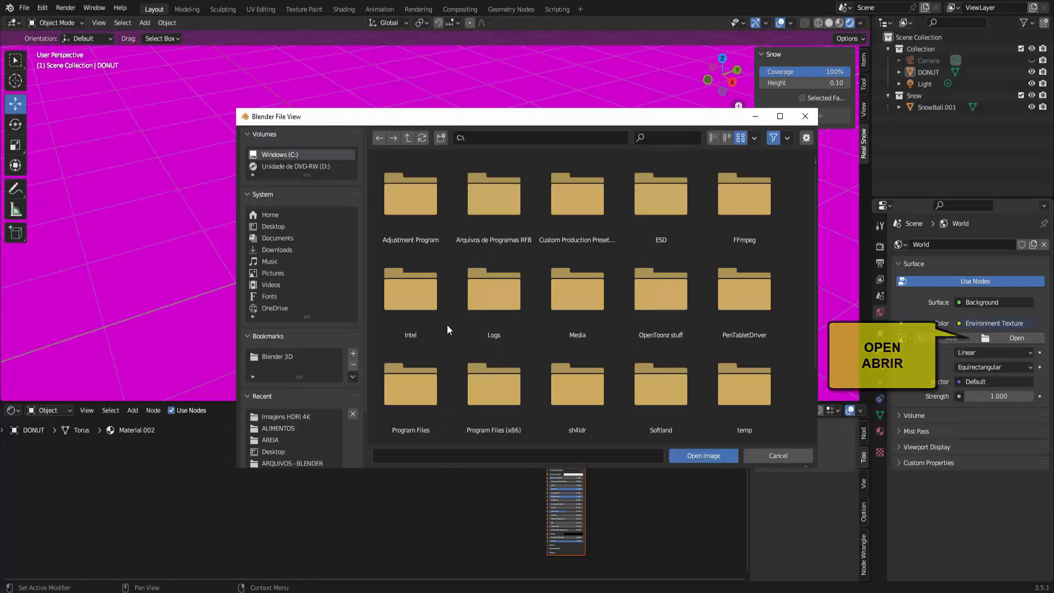
click(308, 417)
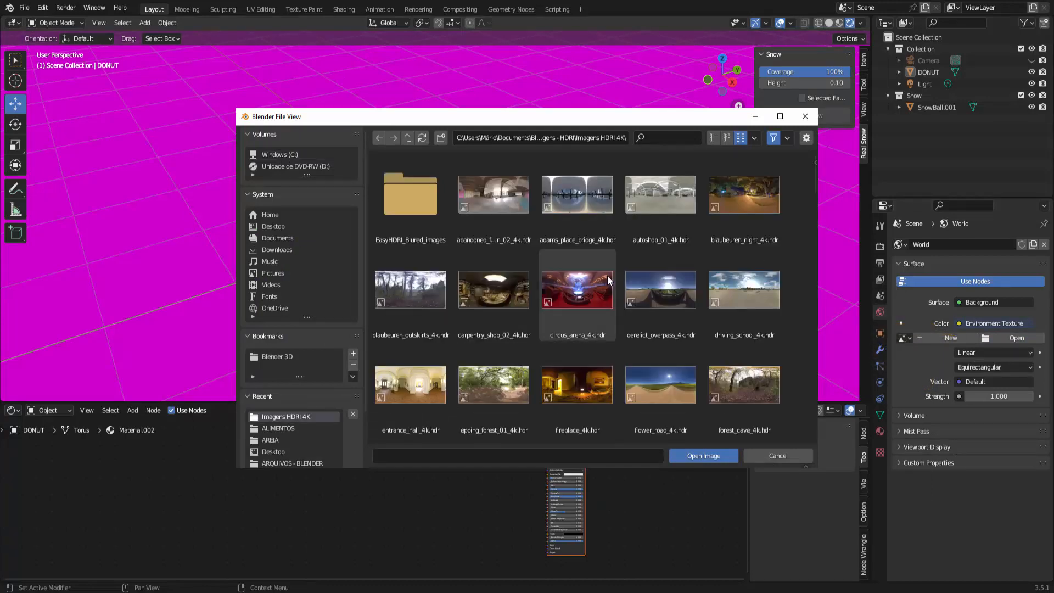
double_click(756, 298)
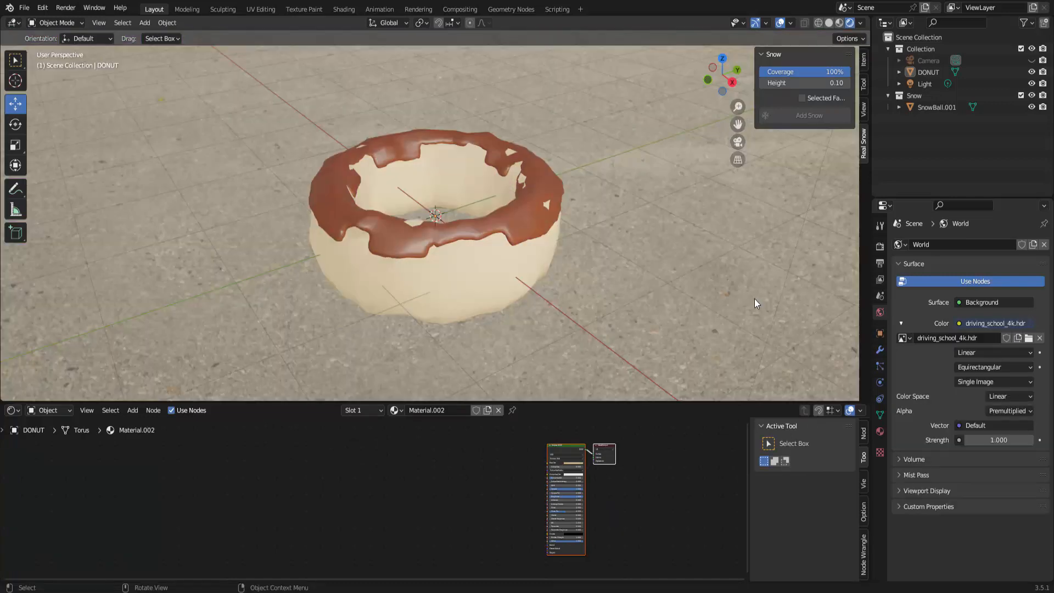
middle_drag(755, 298, 684, 296)
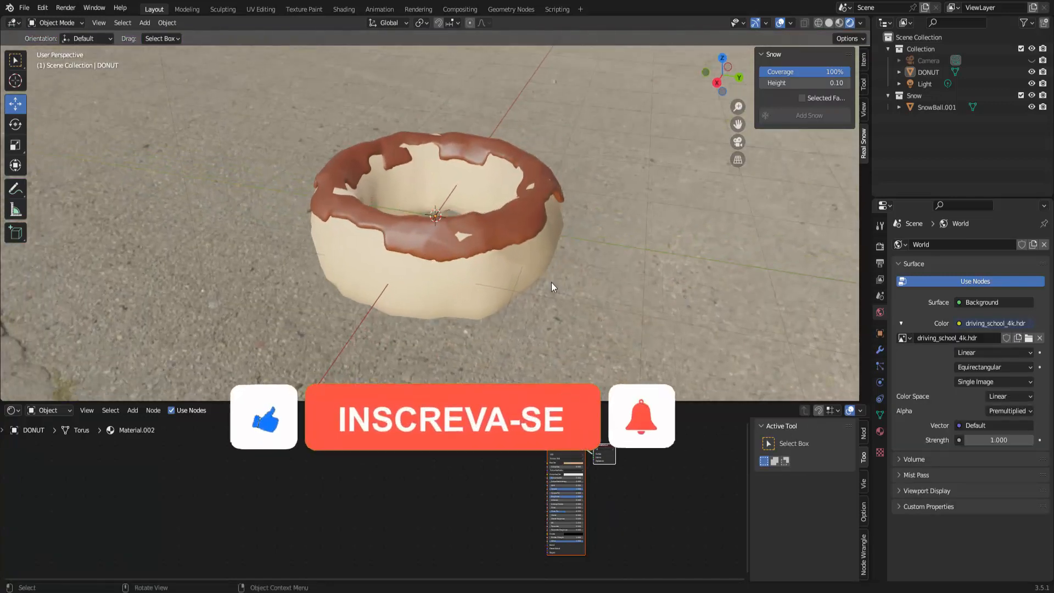
scroll(552, 282, up, 2)
scroll(551, 284, down, 4)
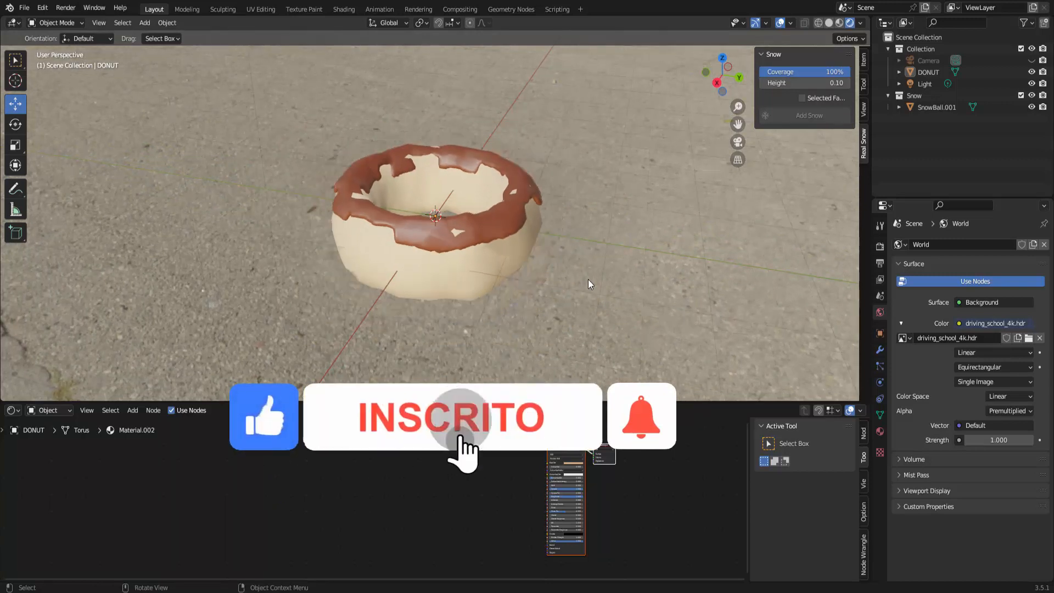
scroll(588, 279, up, 1)
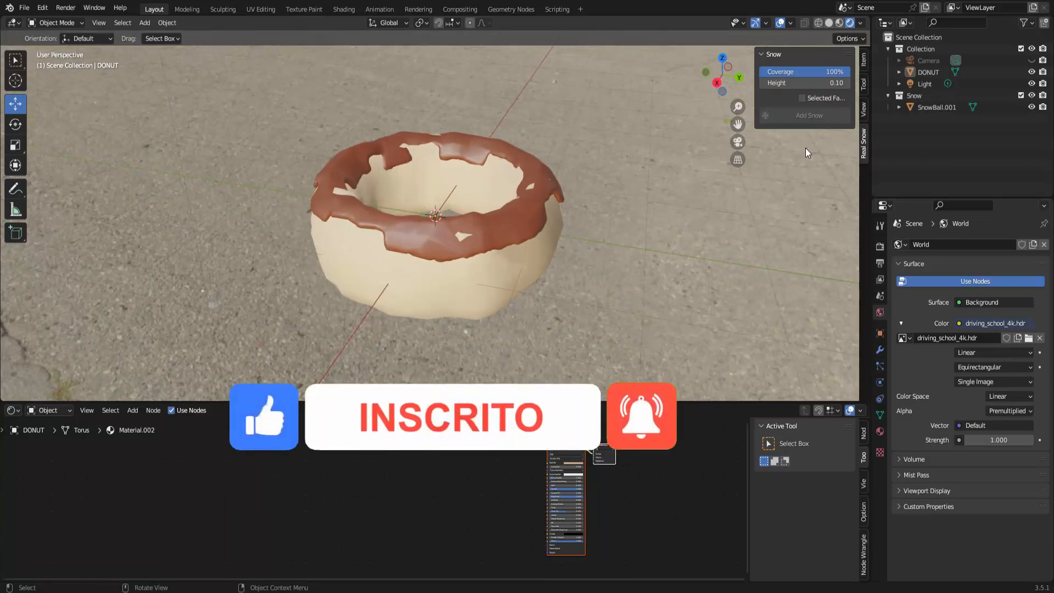